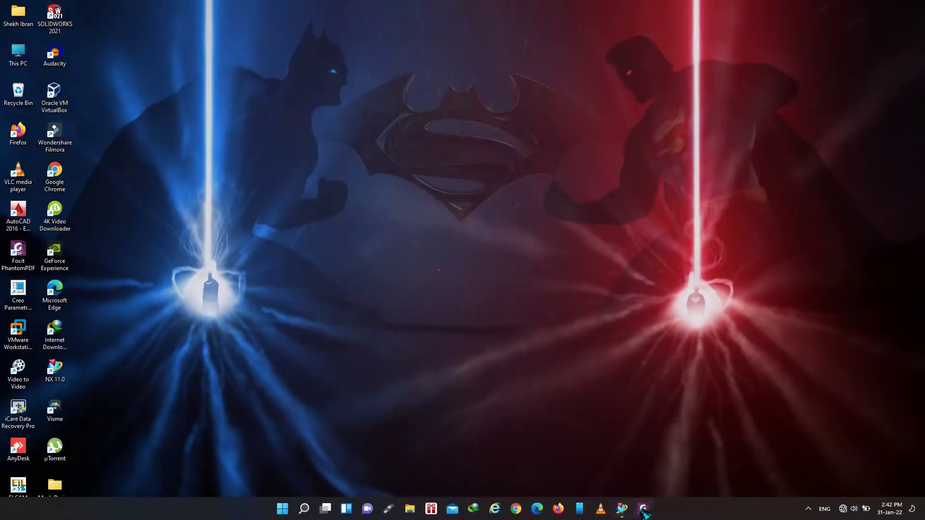
# Check the reference drawing, then create Model part ex.prt in the Mech Design folder
pyautogui.click(644, 508)
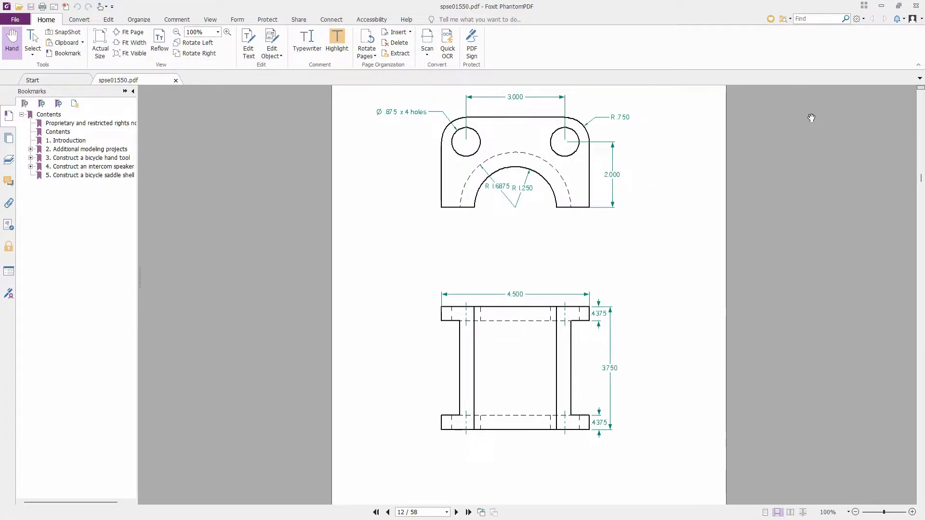
pyautogui.click(878, 9)
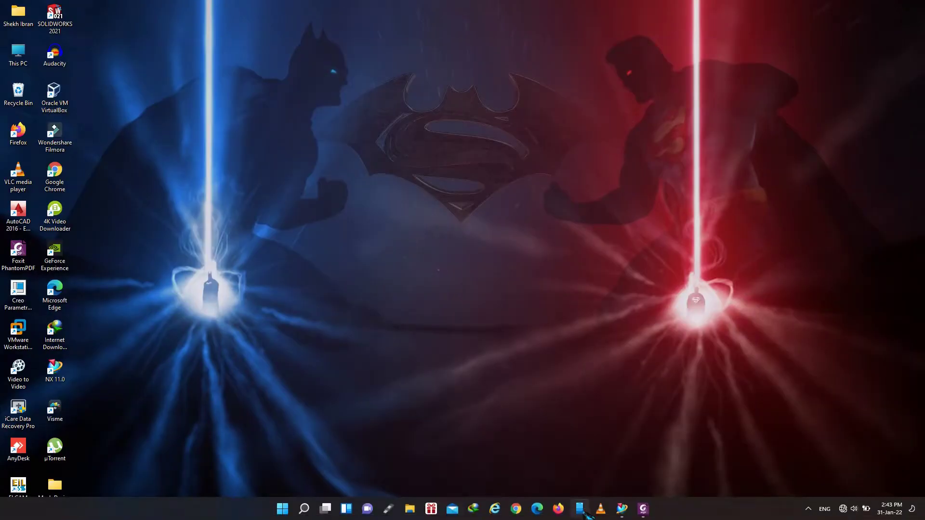
pyautogui.click(623, 510)
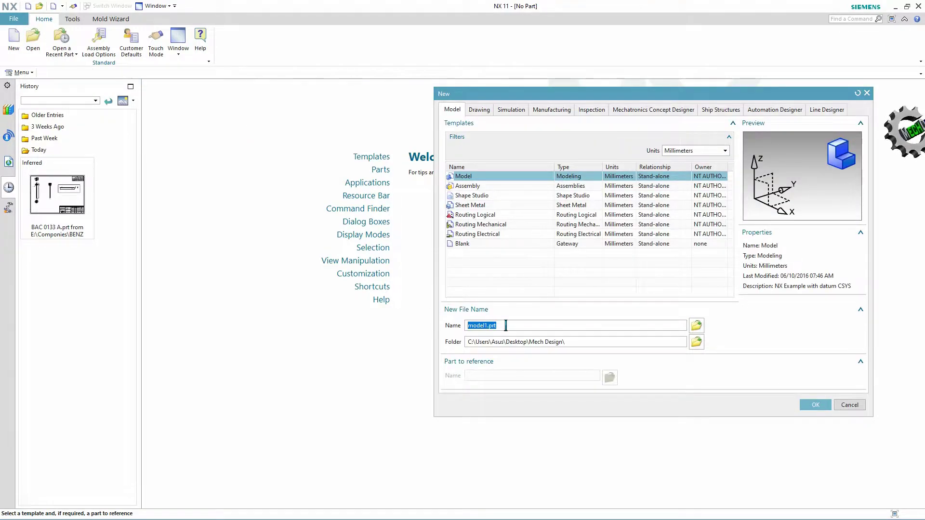
pyautogui.write('ex')
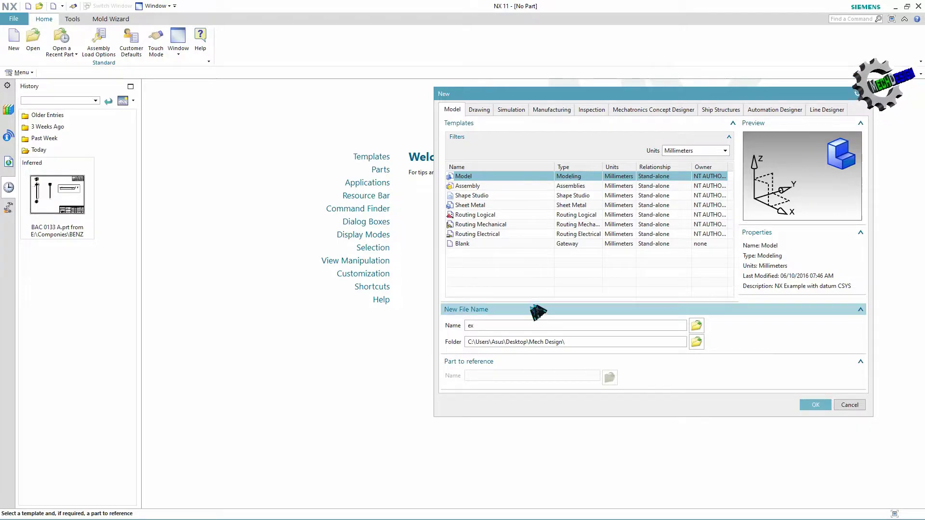
pyautogui.click(696, 342)
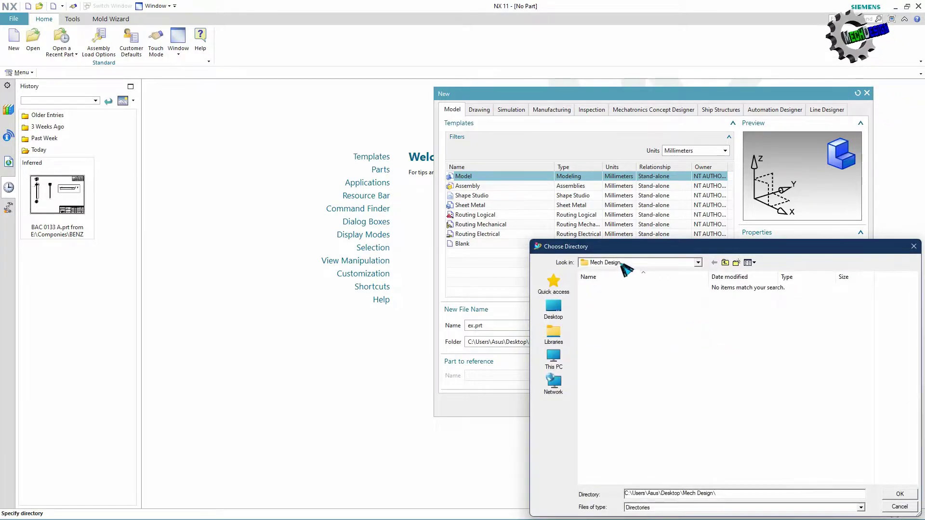
pyautogui.click(900, 494)
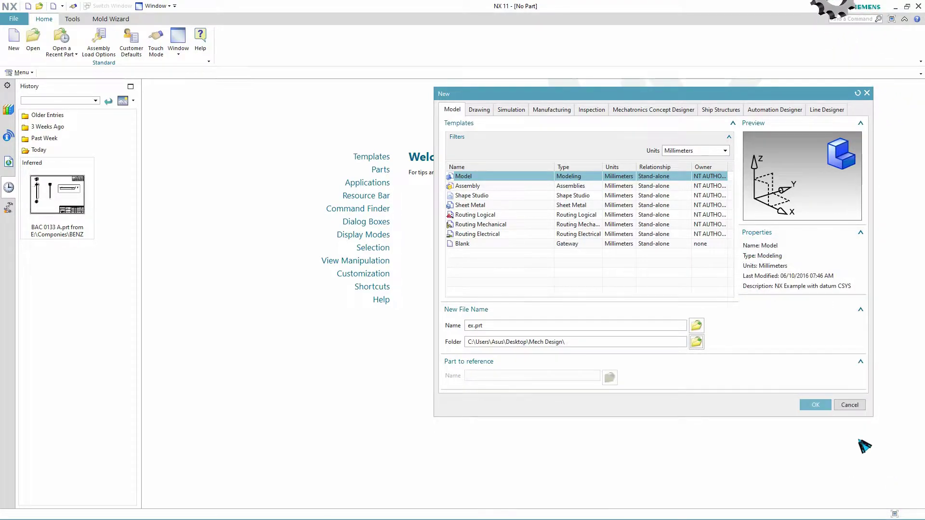
pyautogui.click(814, 406)
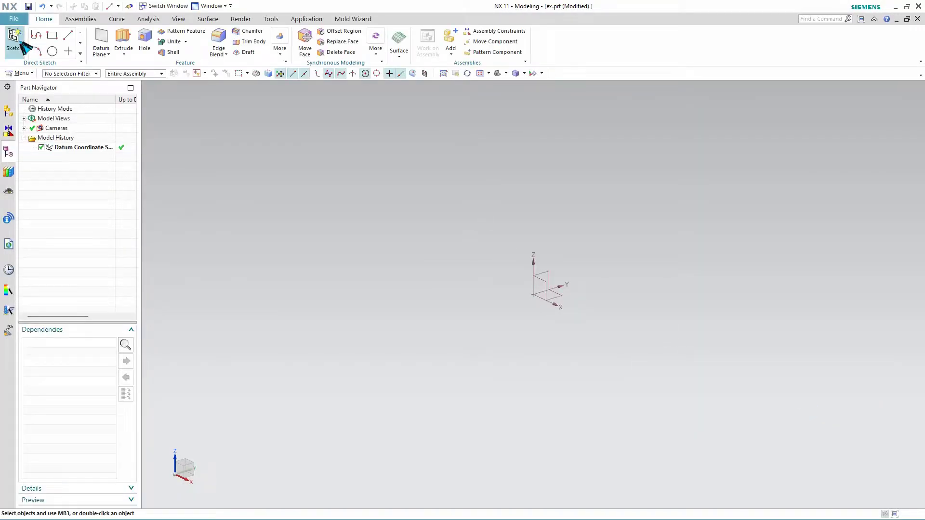
# Start Sketch (1) on the datum XY plane and toggle arc-centre point snapping
pyautogui.click(14, 36)
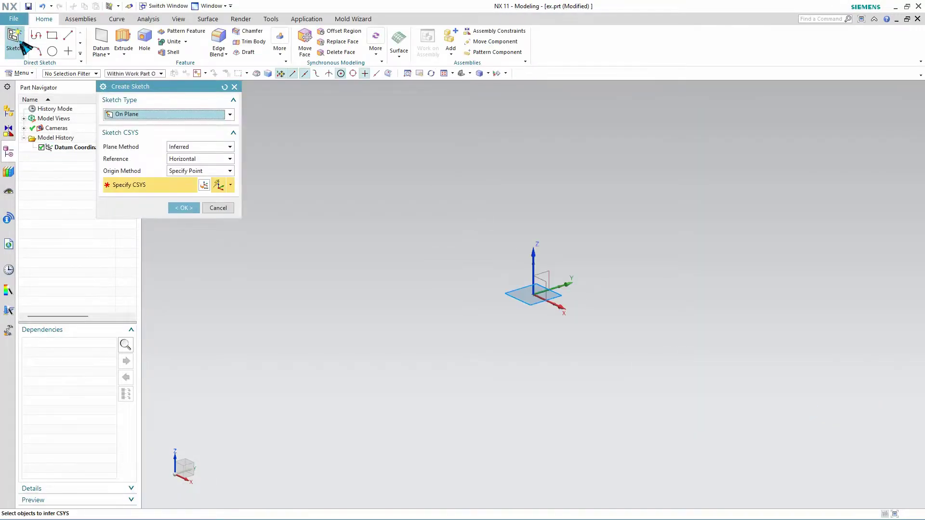
pyautogui.click(173, 208)
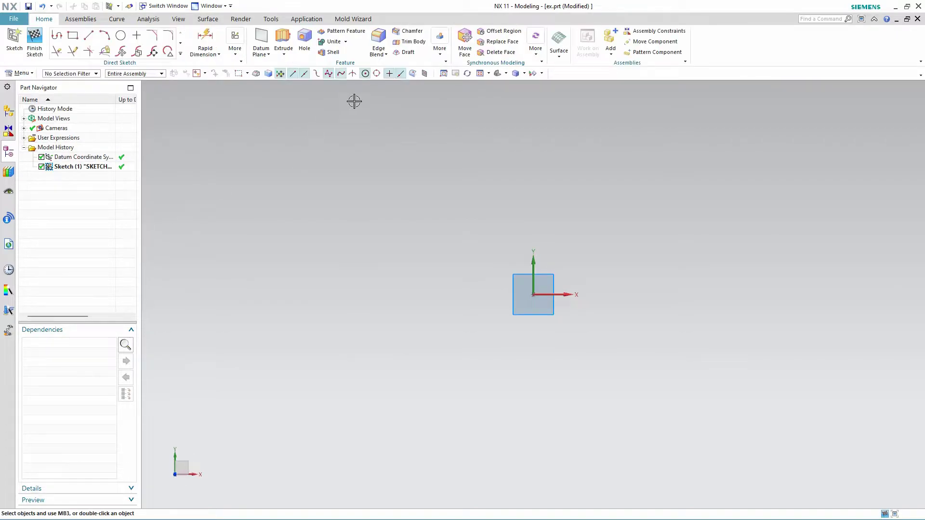
pyautogui.click(353, 73)
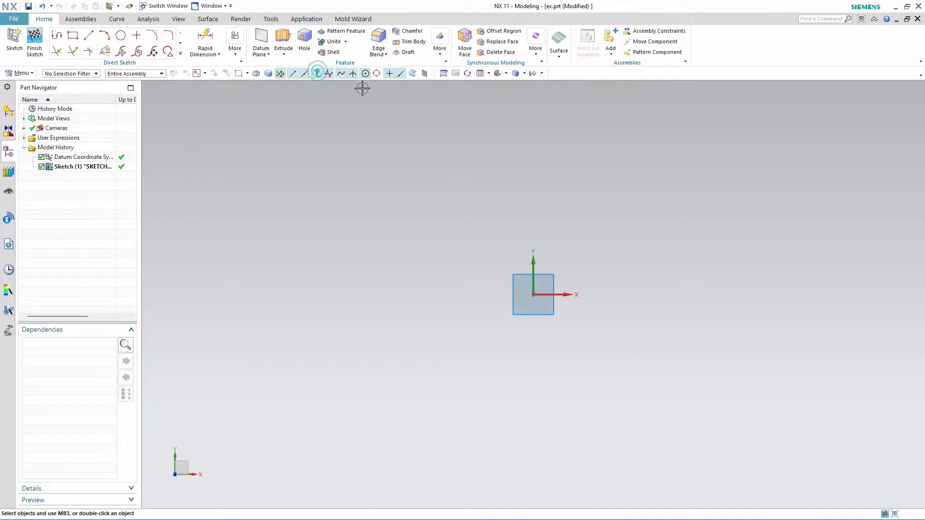
pyautogui.click(377, 75)
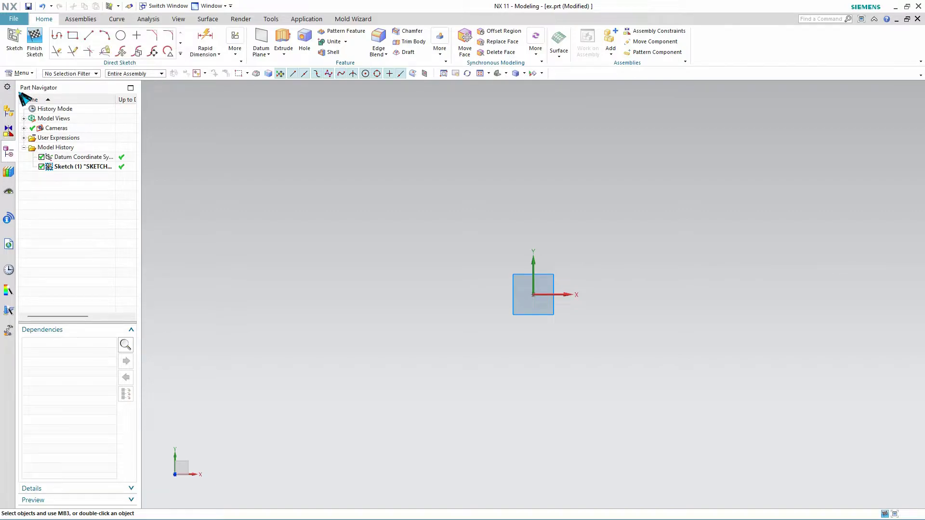
# Draw a 4.5-long horizontal base line starting at the sketch origin
pyautogui.click(88, 36)
pyautogui.click(534, 295)
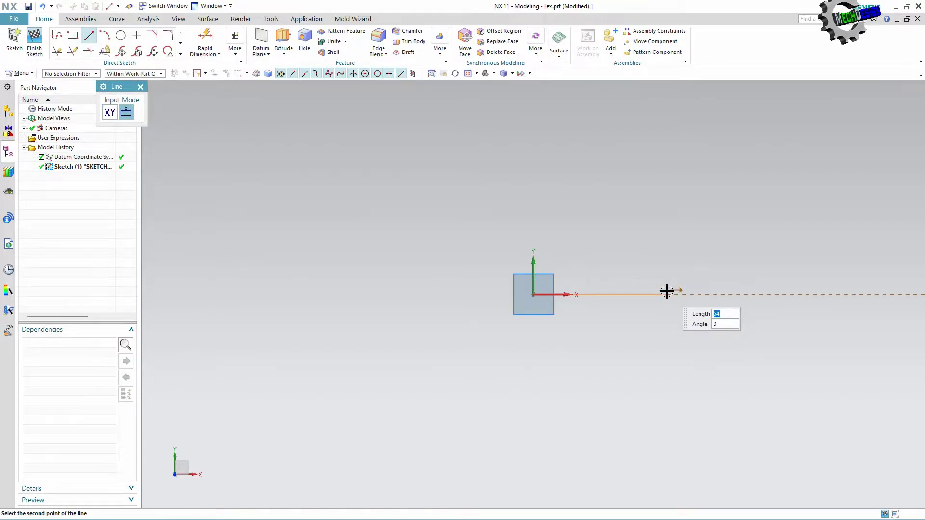
pyautogui.write('4')
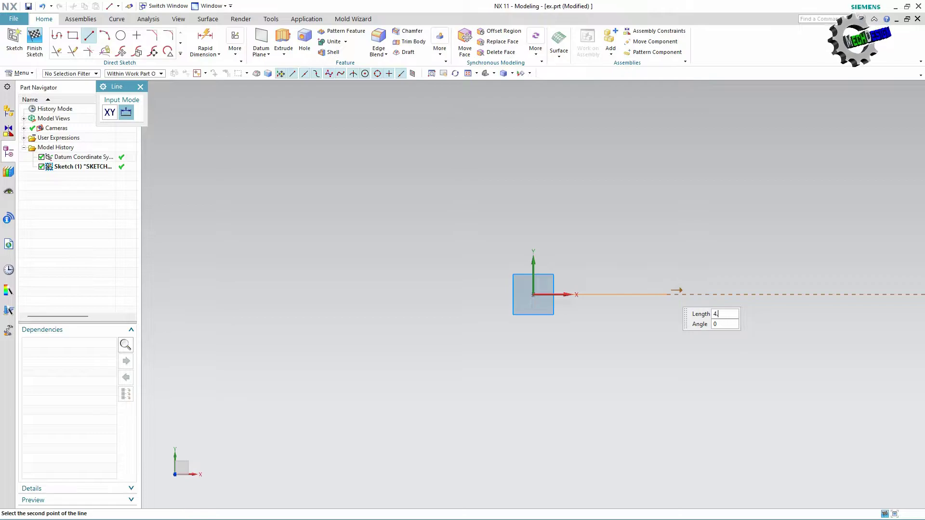
pyautogui.write('.5')
pyautogui.press('Tab')
pyautogui.press('Return')
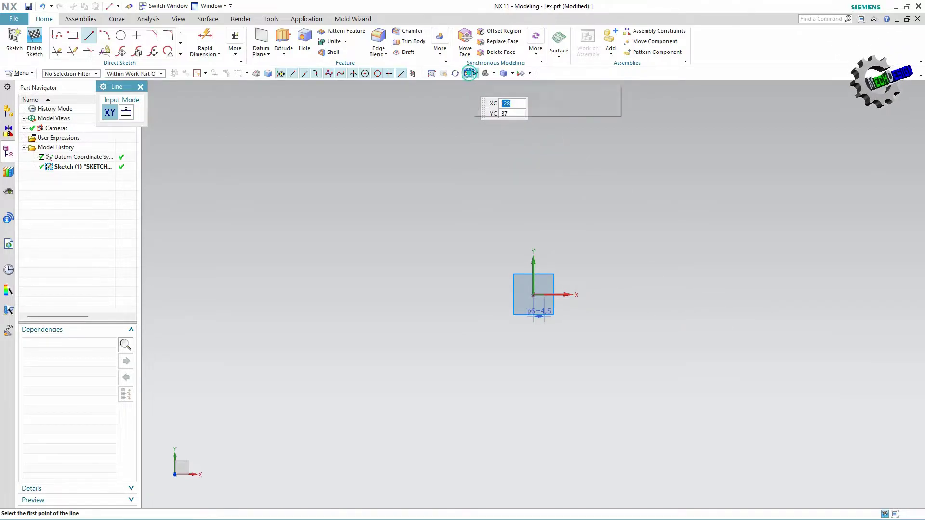
pyautogui.scroll(-3, 544, 390)
pyautogui.scroll(-3, 544, 387)
pyautogui.scroll(2, 544, 396)
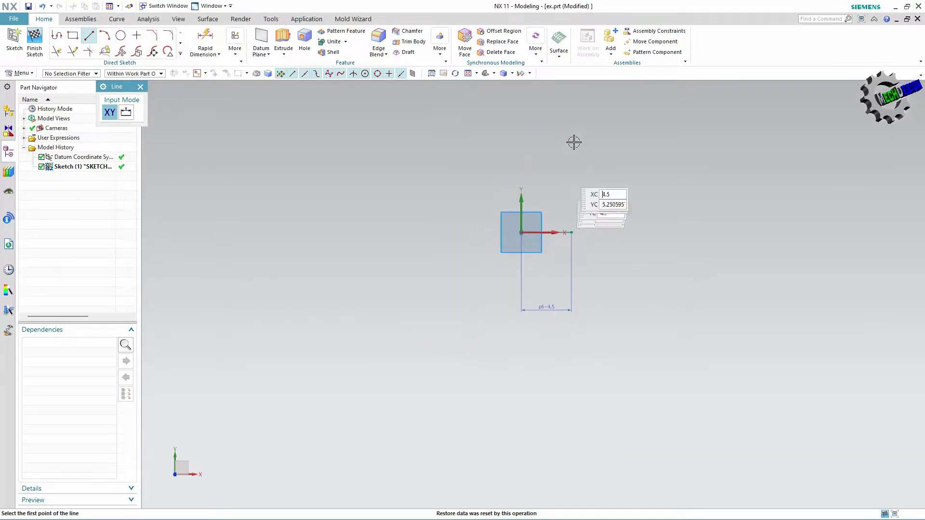
pyautogui.keyDown('shift'); pyautogui.moveTo(572, 113); pyautogui.dragTo(533, 232, button='middle'); pyautogui.keyUp('shift')
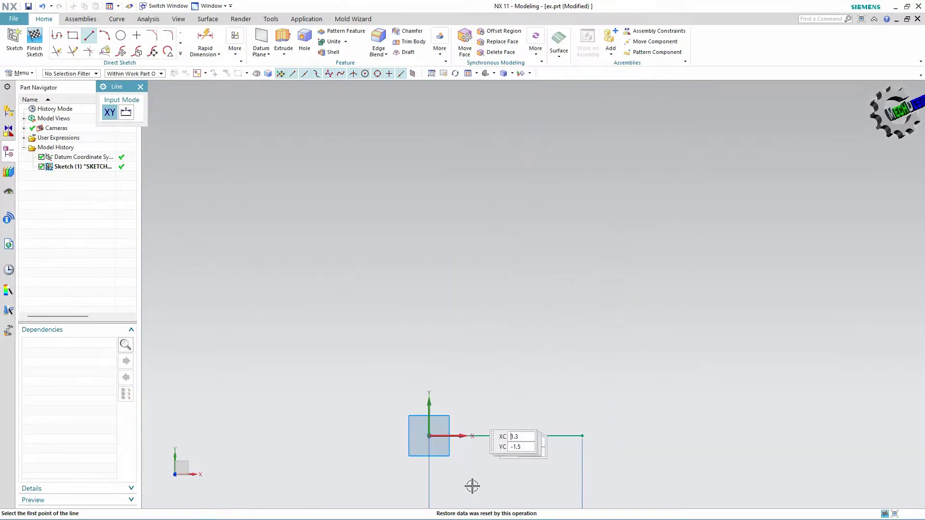
pyautogui.scroll(-1, 473, 487)
pyautogui.scroll(-2, 473, 486)
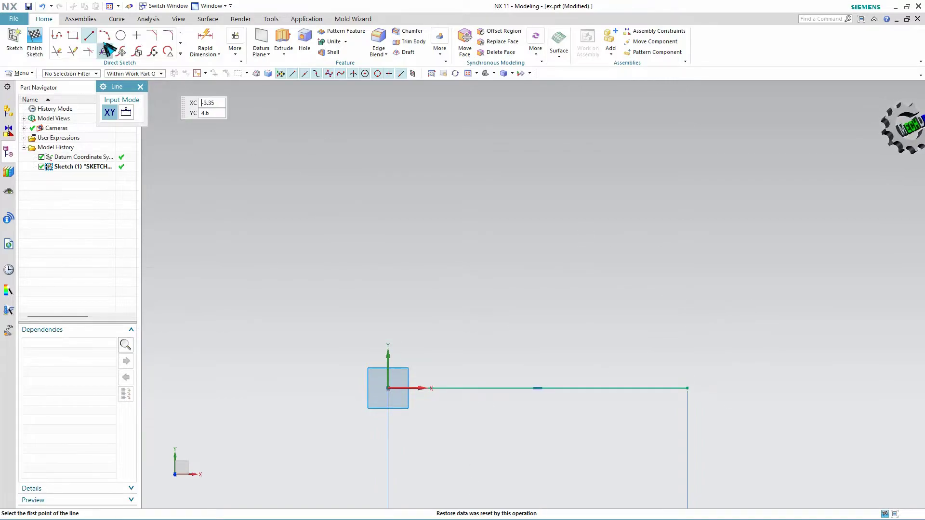
# Add 2-unit vertical lines at the base line's right end and midpoint
pyautogui.click(687, 388)
pyautogui.write('2')
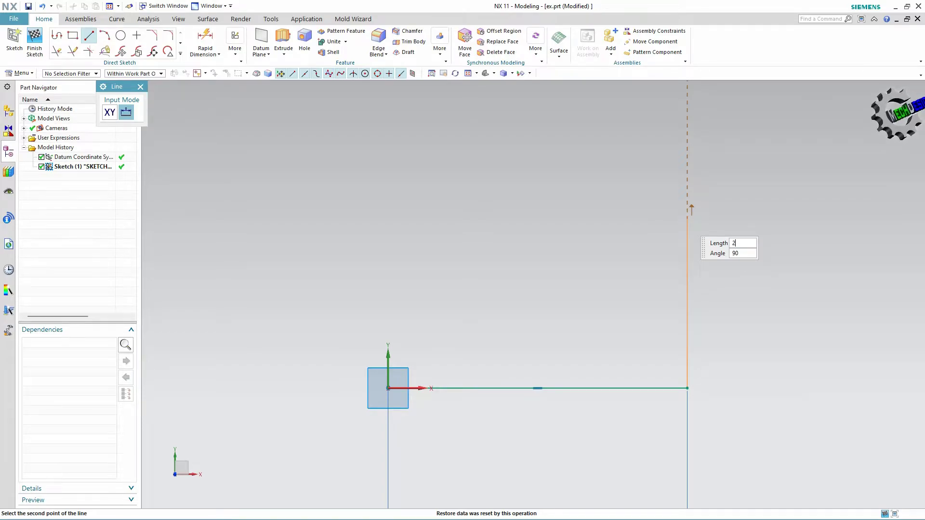
pyautogui.press('Return')
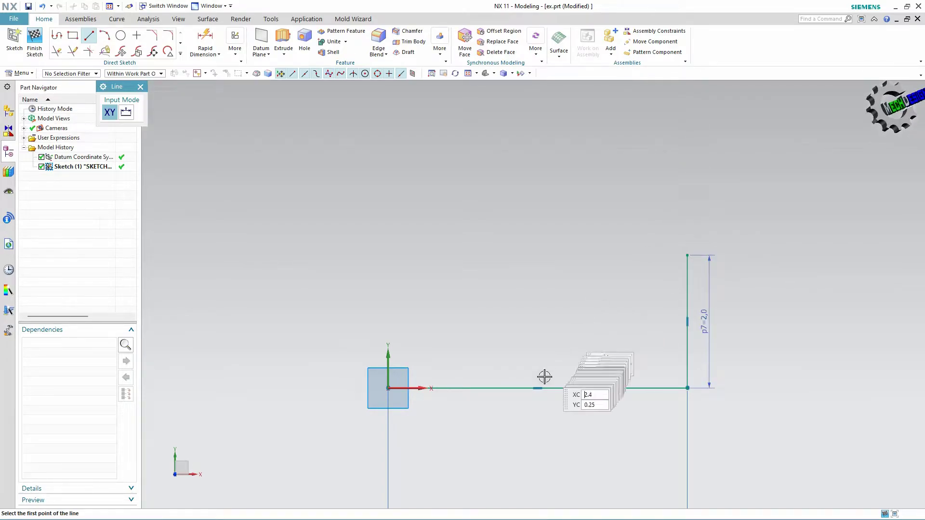
pyautogui.click(538, 388)
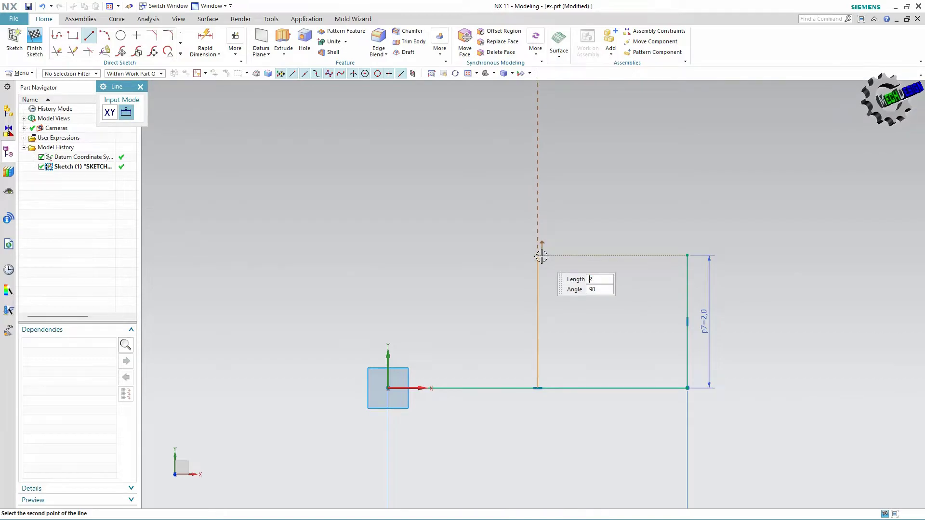
pyautogui.click(541, 256)
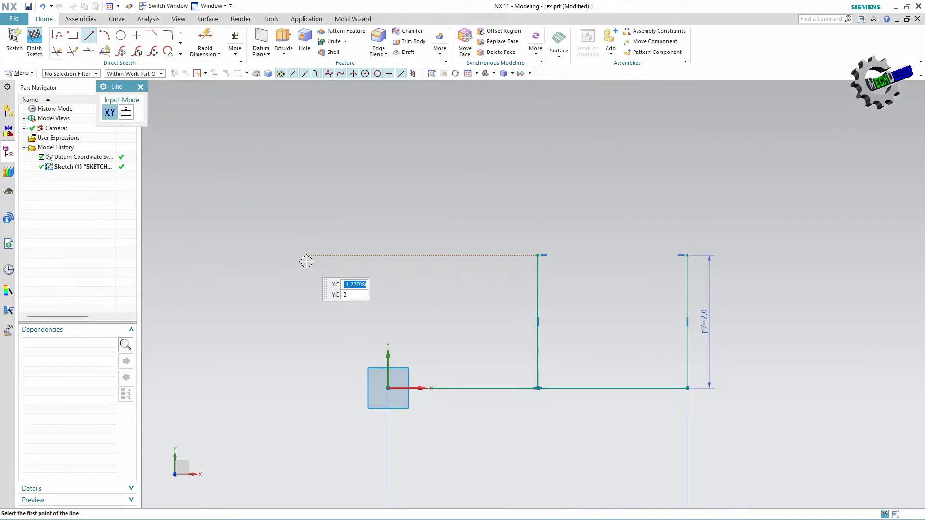
pyautogui.press('Escape')
# Offset the middle vertical line 1.5 units to the right (p8=1,5)
pyautogui.click(180, 53)
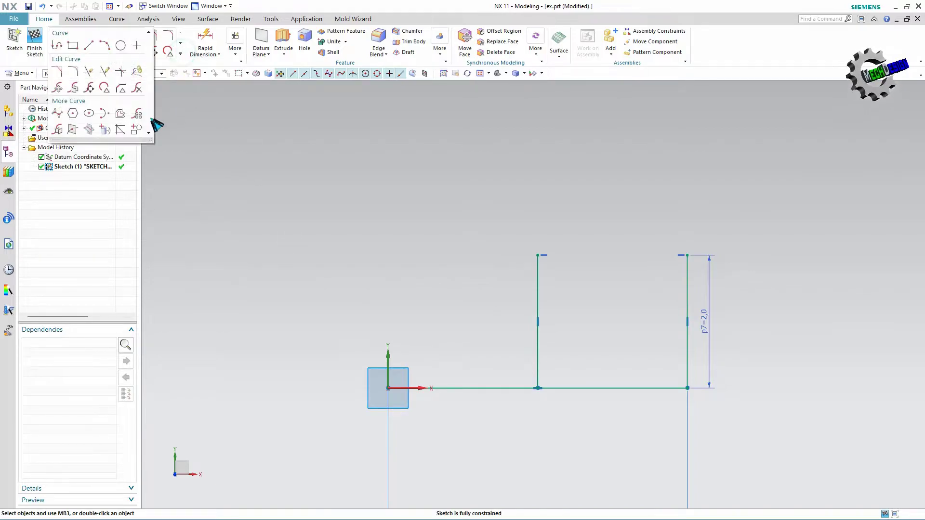
pyautogui.click(120, 113)
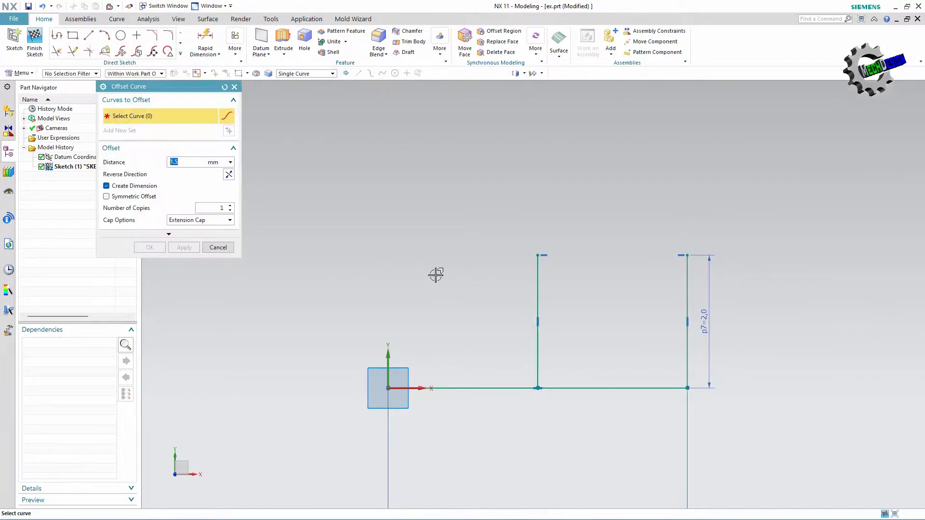
pyautogui.click(537, 293)
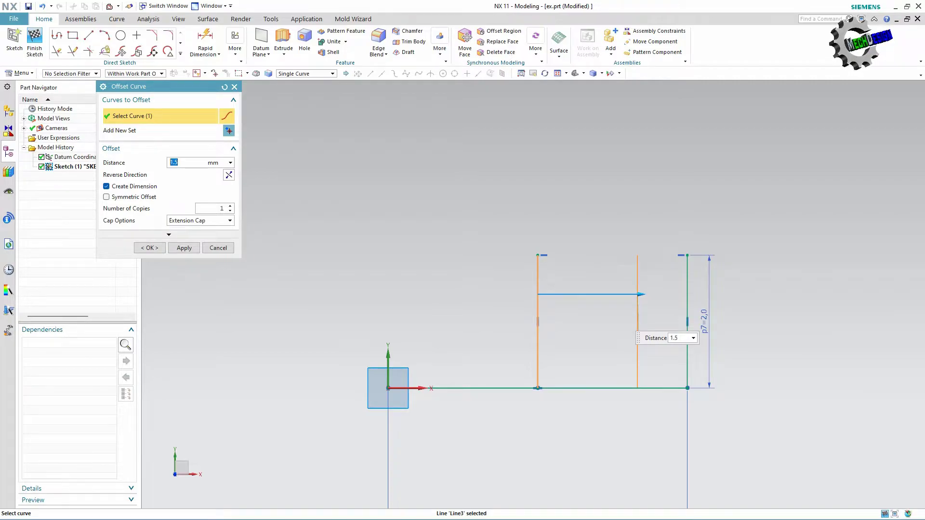
pyautogui.click(149, 249)
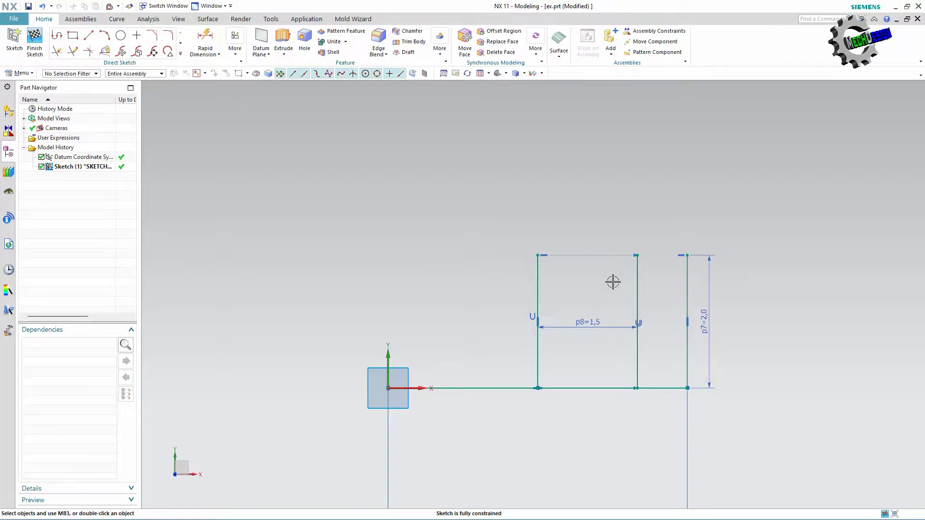
# Draw a 1.5-diameter circle centred on the middle line's top, through the right line's top
pyautogui.click(180, 54)
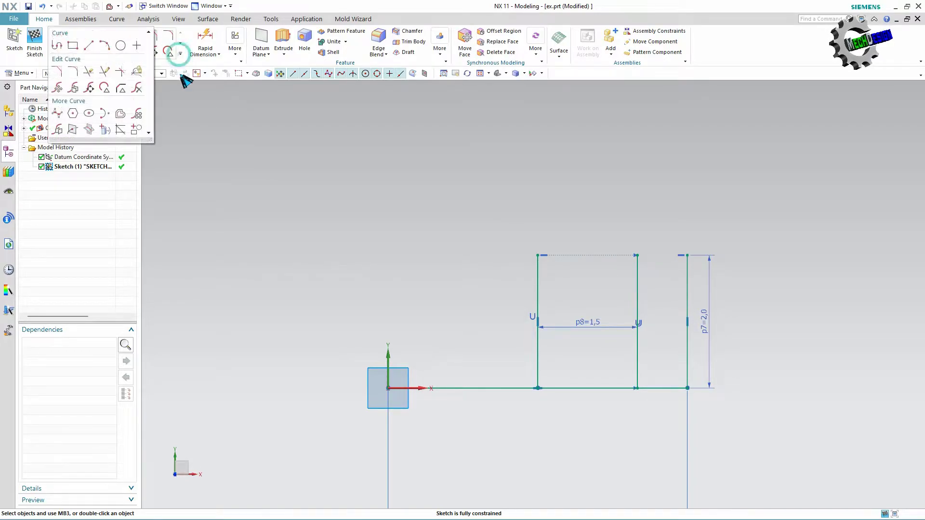
pyautogui.click(118, 48)
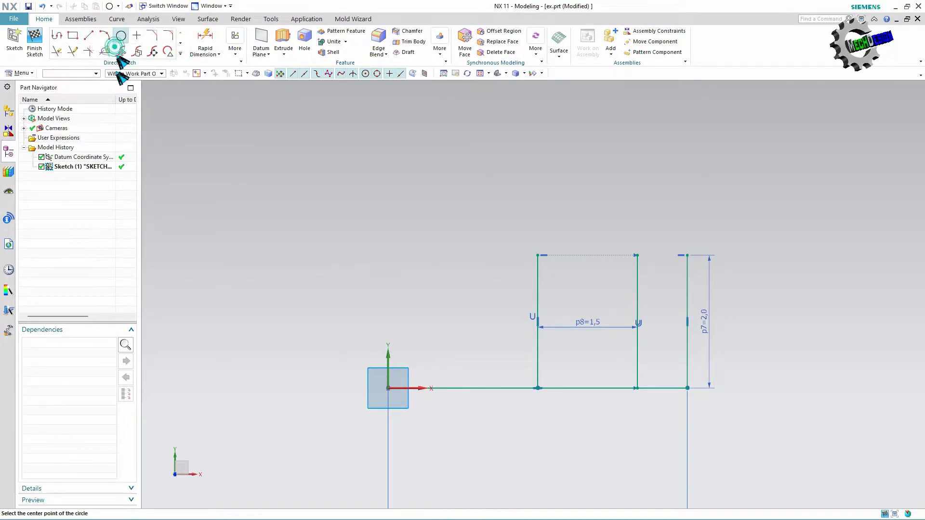
pyautogui.click(637, 255)
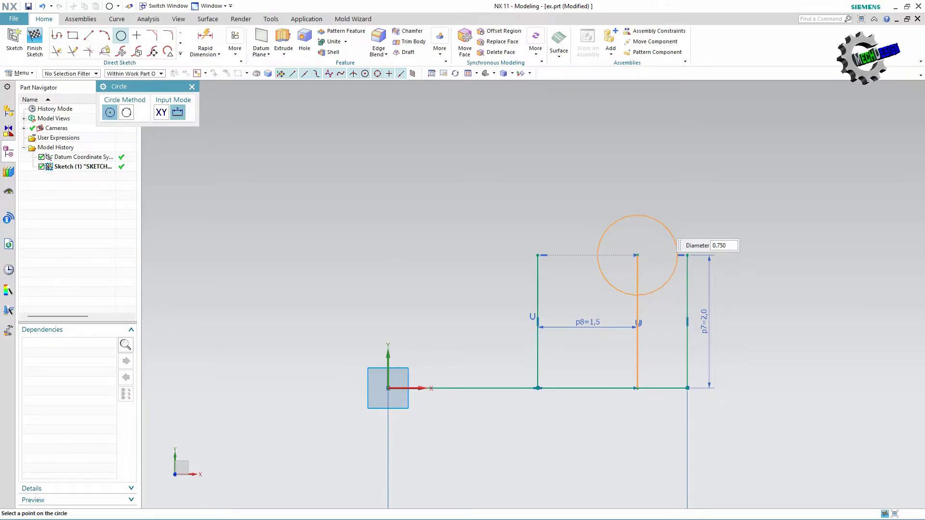
pyautogui.write('1.5')
pyautogui.press('Return')
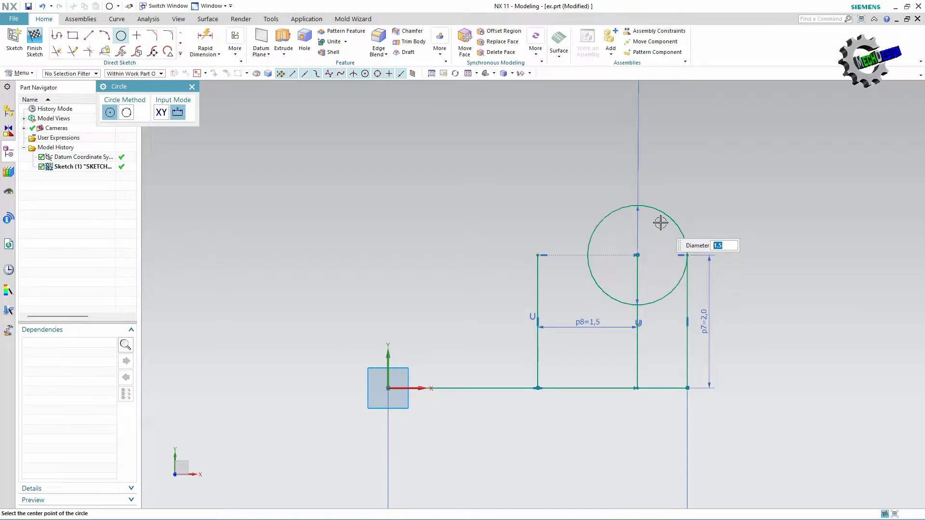
pyautogui.click(192, 86)
pyautogui.scroll(5, 687, 262)
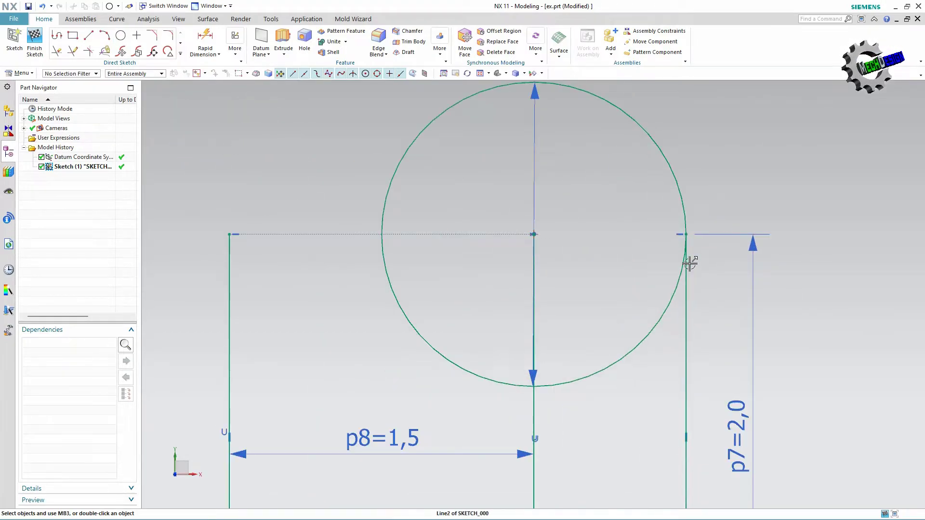
pyautogui.scroll(-4, 694, 270)
pyautogui.scroll(-1, 693, 270)
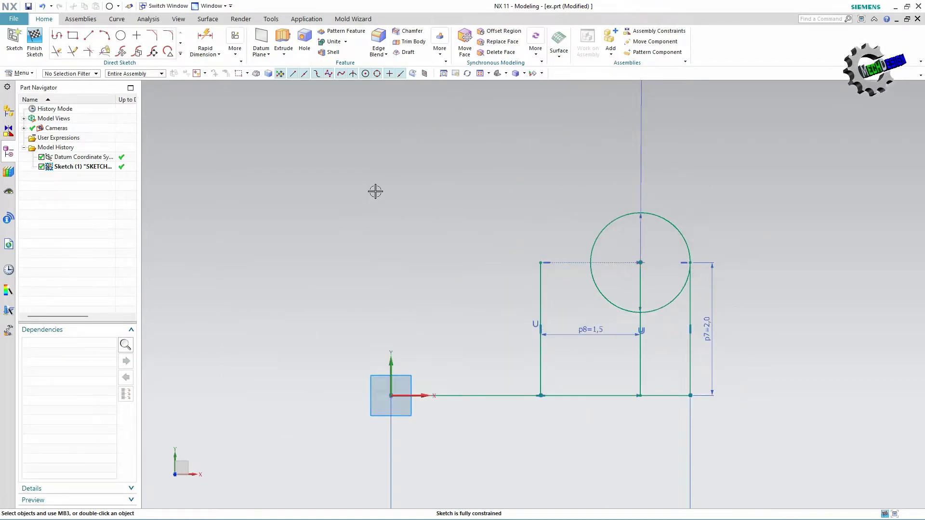
# Draw a 4.6-long horizontal line leftward from the circle's top point
pyautogui.click(88, 35)
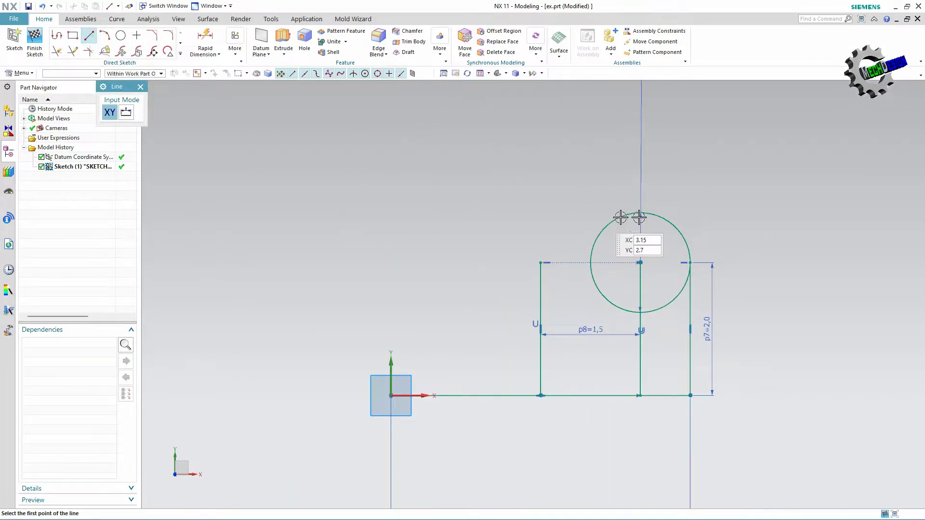
pyautogui.click(640, 212)
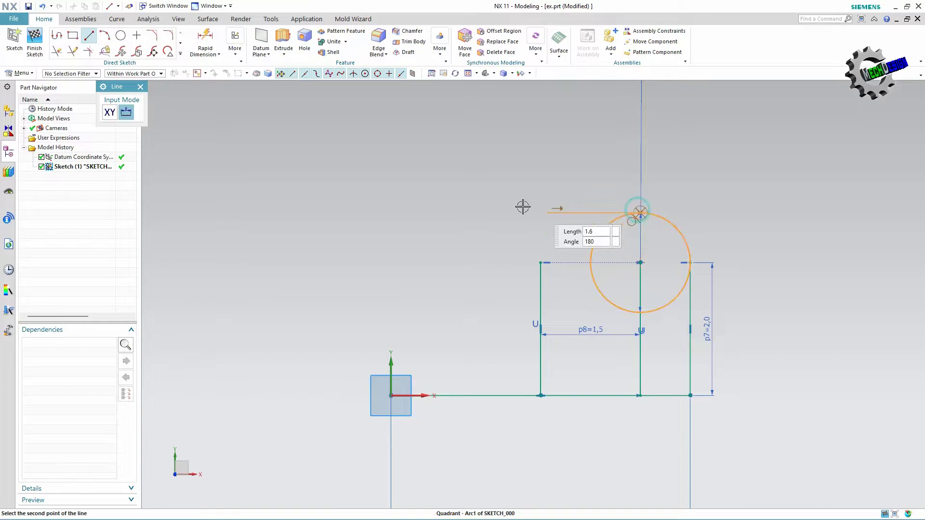
pyautogui.click(333, 214)
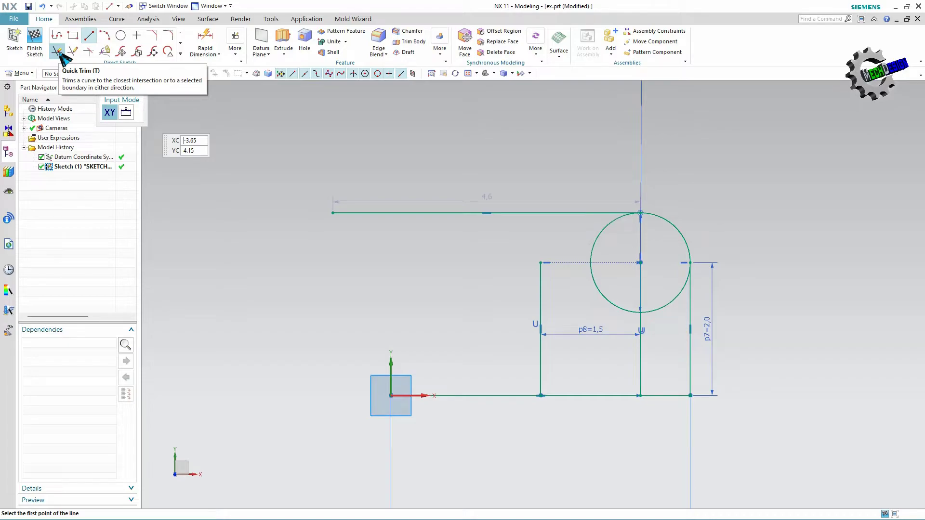
# Extend the left vertical line up to the 4.6 top line
pyautogui.click(73, 51)
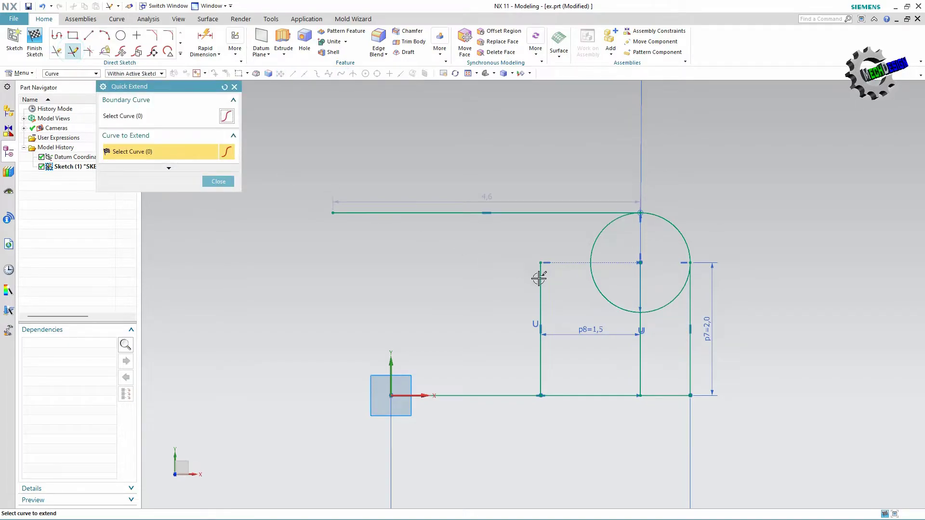
pyautogui.click(541, 281)
pyautogui.click(219, 181)
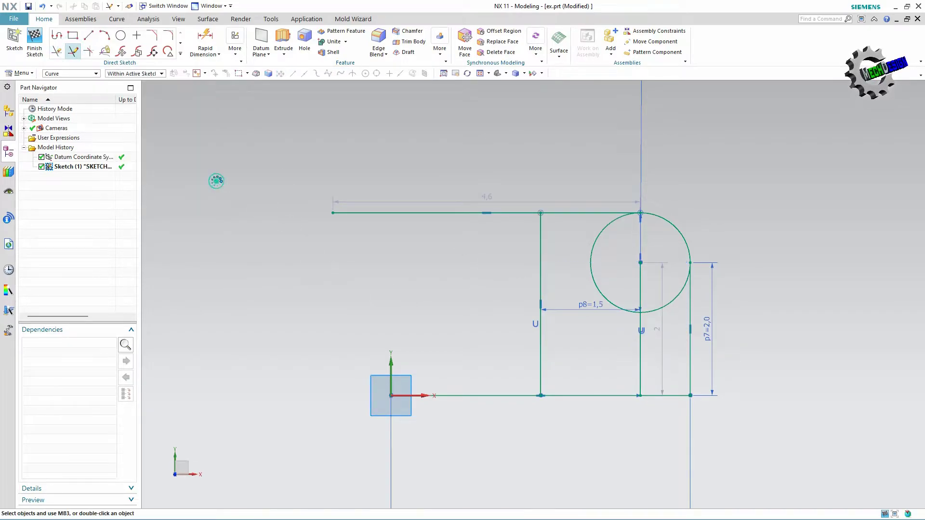
# Trim the circle to a top-right corner arc and remove the middle vertical line
pyautogui.click(55, 51)
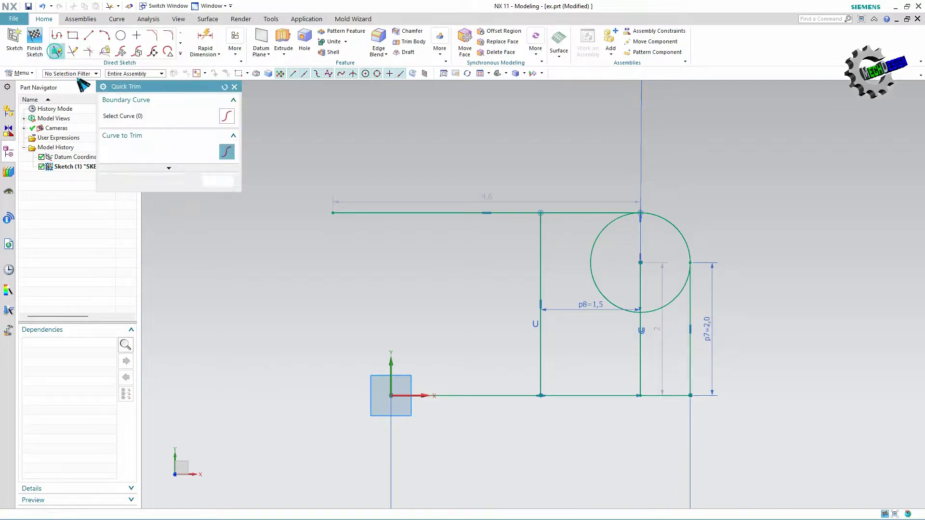
pyautogui.click(593, 255)
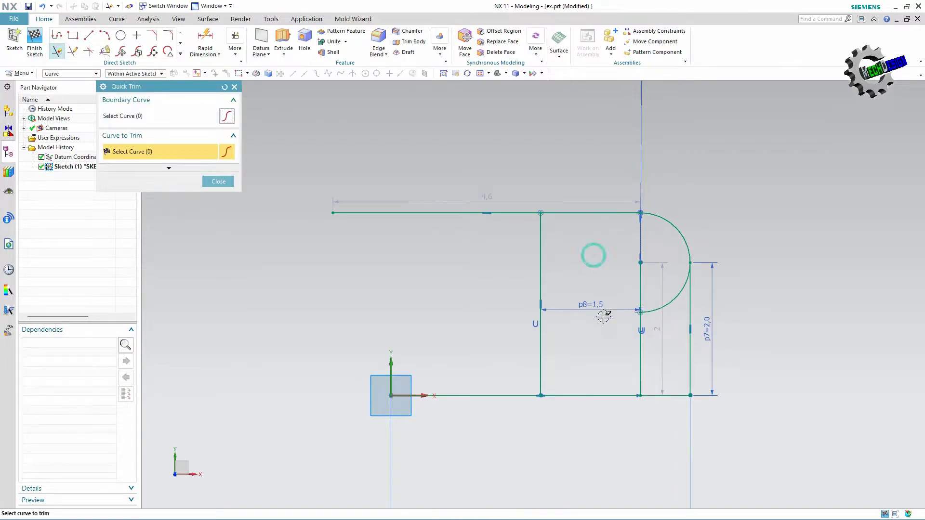
pyautogui.click(668, 313)
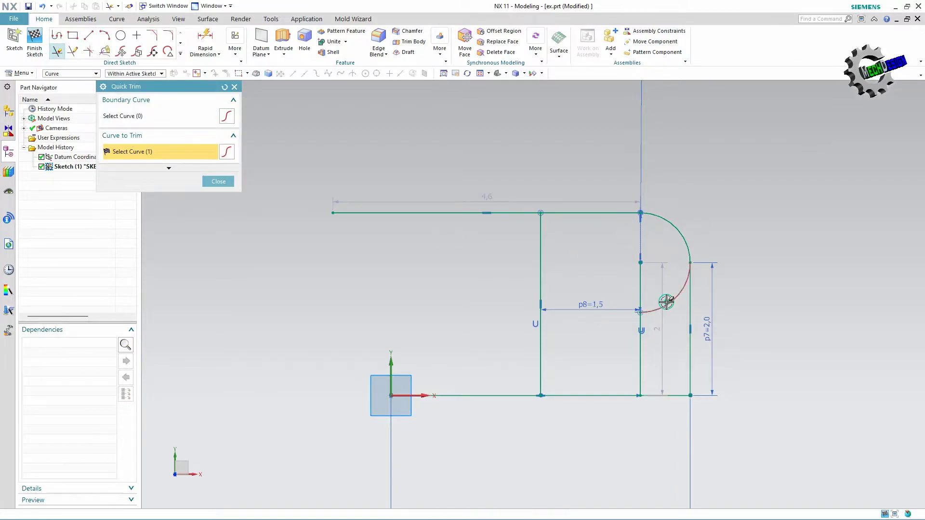
pyautogui.click(640, 285)
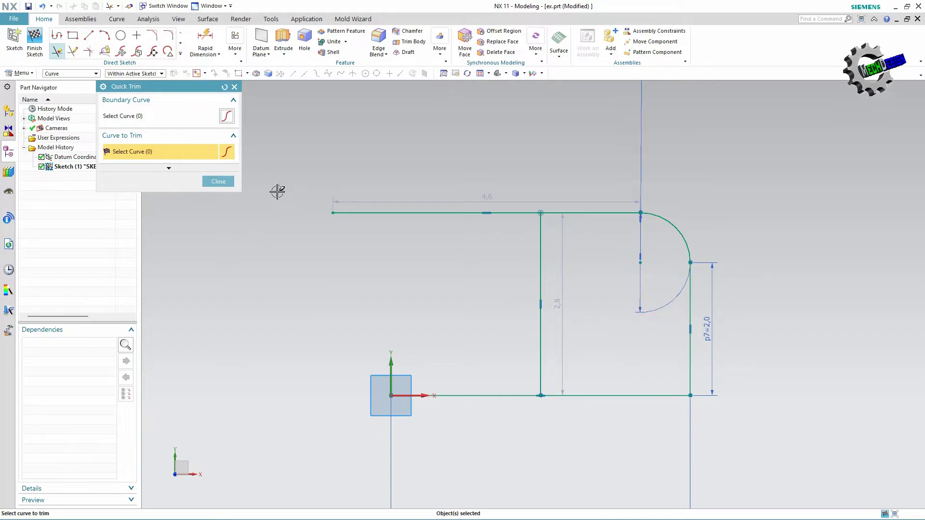
pyautogui.click(220, 182)
pyautogui.scroll(-3, 630, 246)
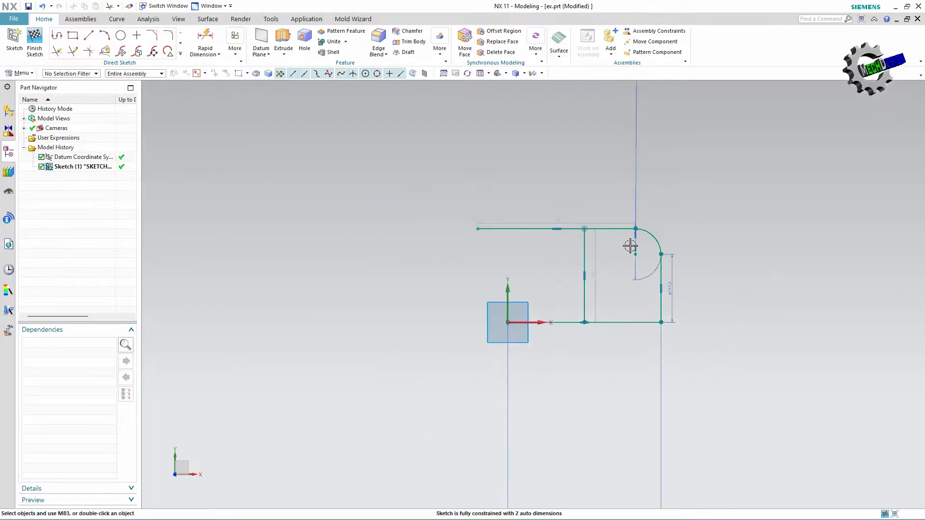
pyautogui.scroll(2, 702, 270)
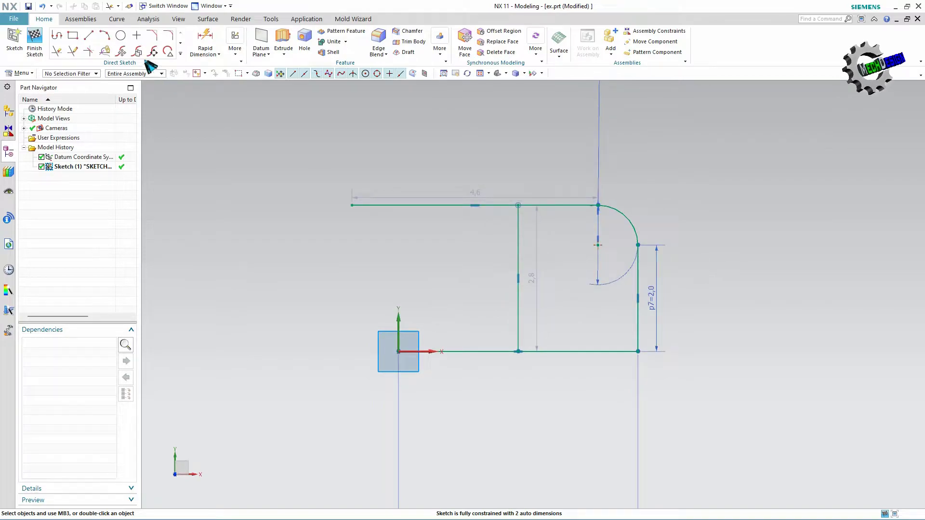
# Draw a 0.875-diameter circle at the corner arc's centre and a 2.5-diameter circle at the bottom-left corner
pyautogui.click(120, 35)
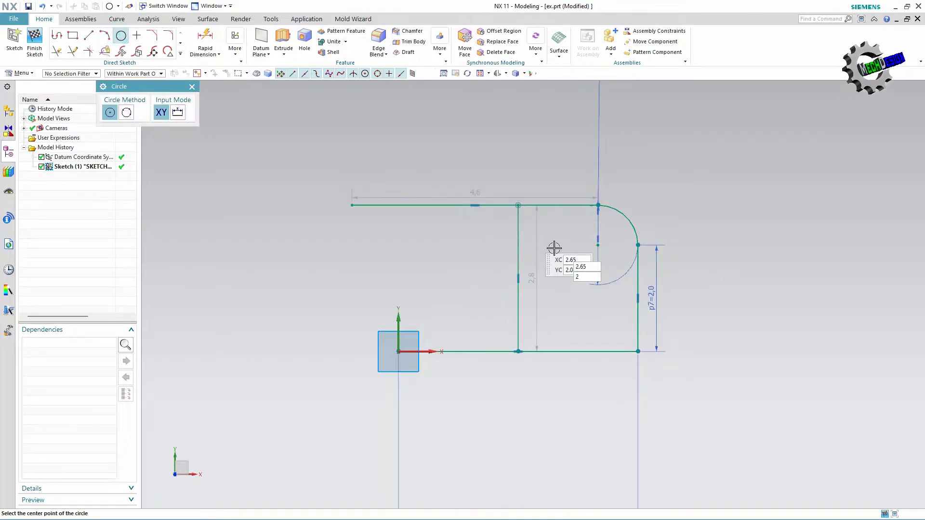
pyautogui.click(606, 250)
pyautogui.write('0.875')
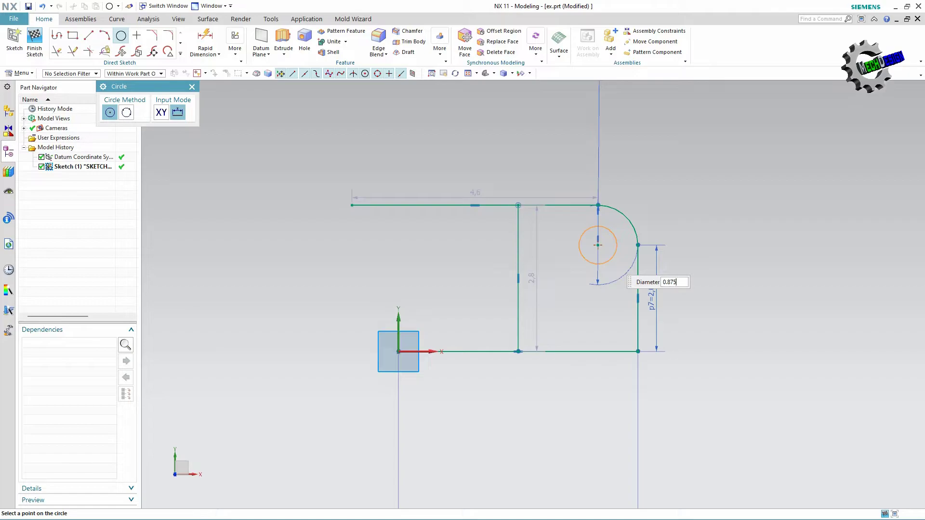
pyautogui.click(614, 262)
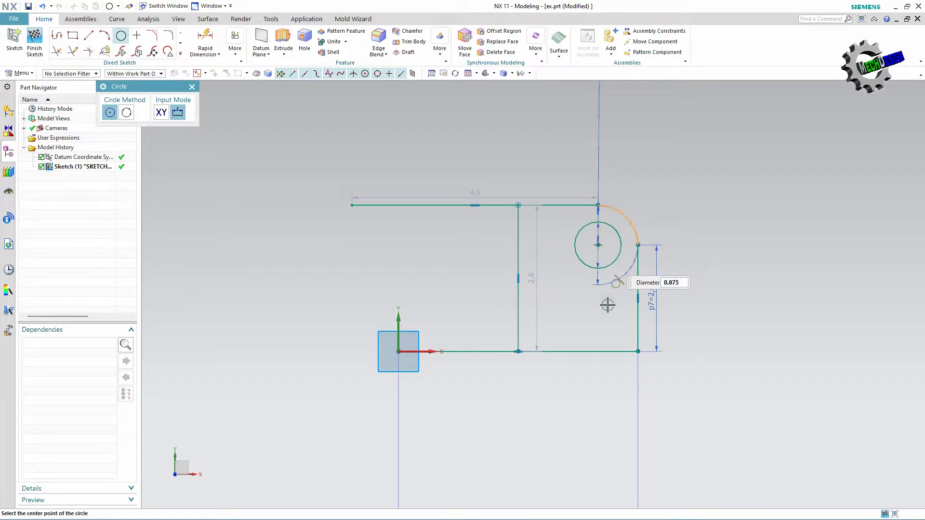
pyautogui.press('Escape')
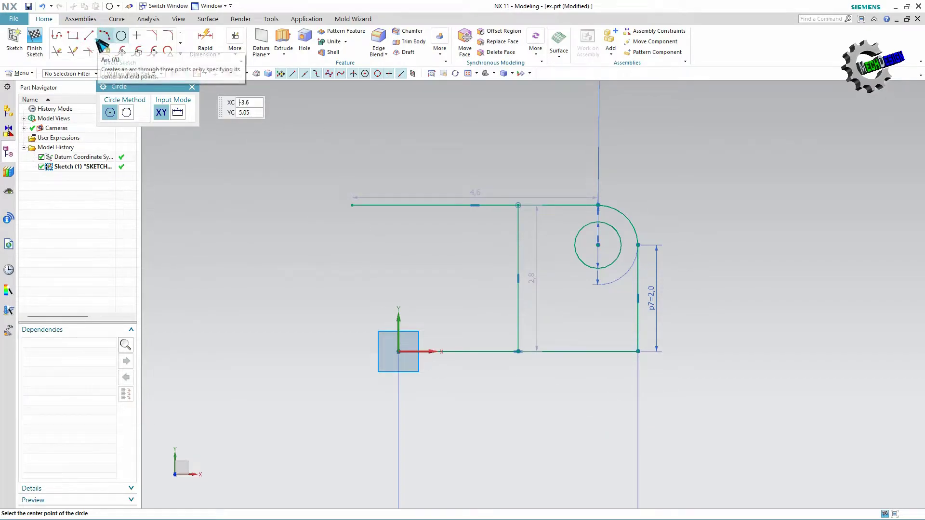
pyautogui.click(518, 351)
pyautogui.write('1.250*2')
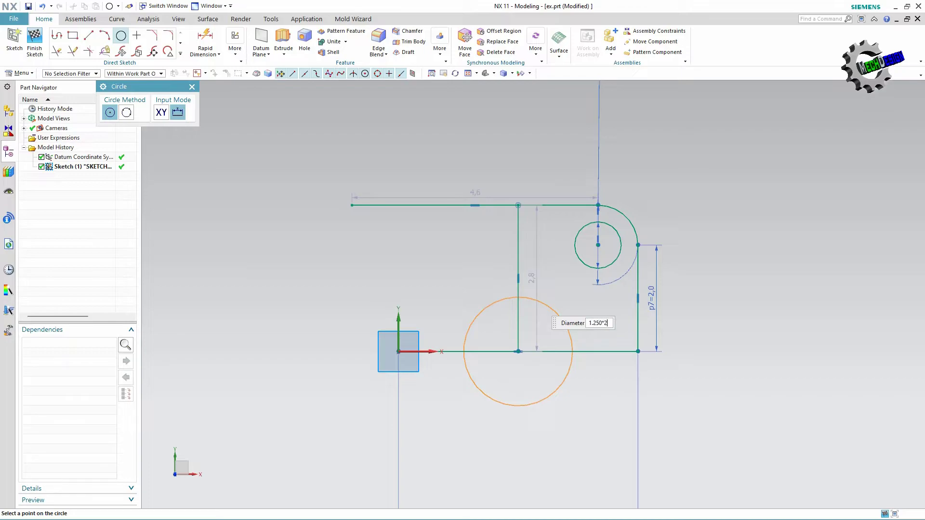
pyautogui.press('Return')
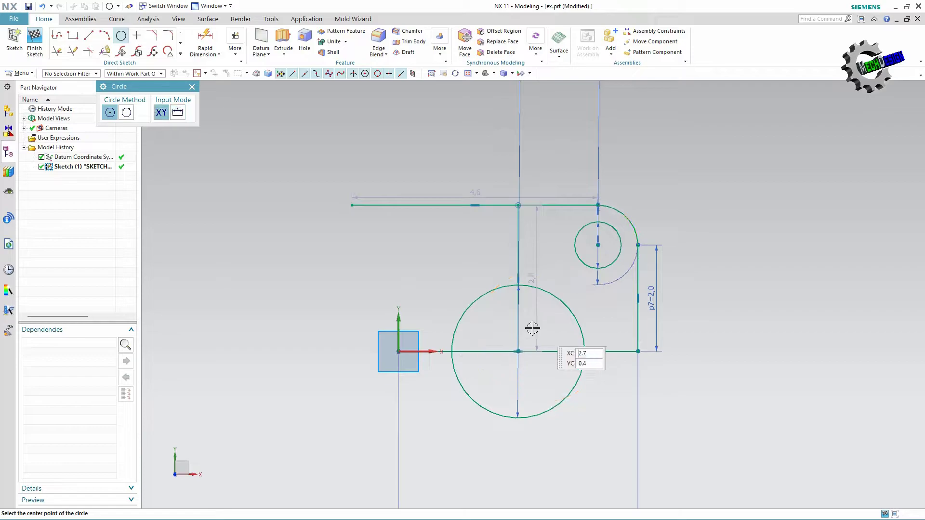
pyautogui.click(57, 51)
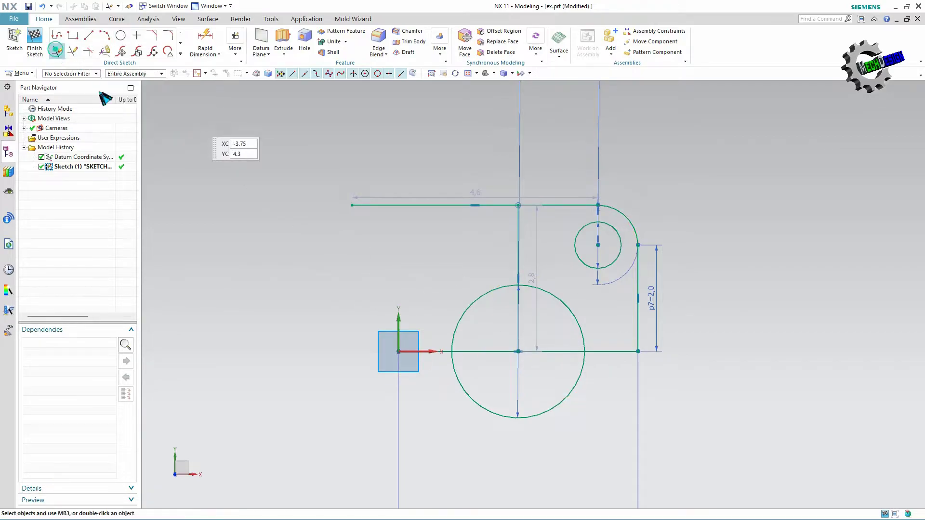
# Trim the 2.5 circle to a corner arc and cut back the bottom, top and inner line stubs
pyautogui.click(515, 416)
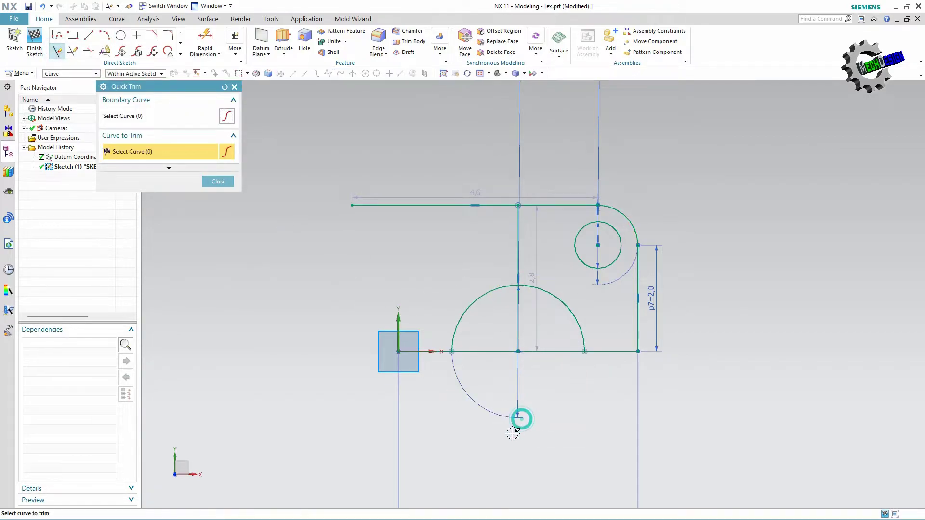
pyautogui.click(477, 353)
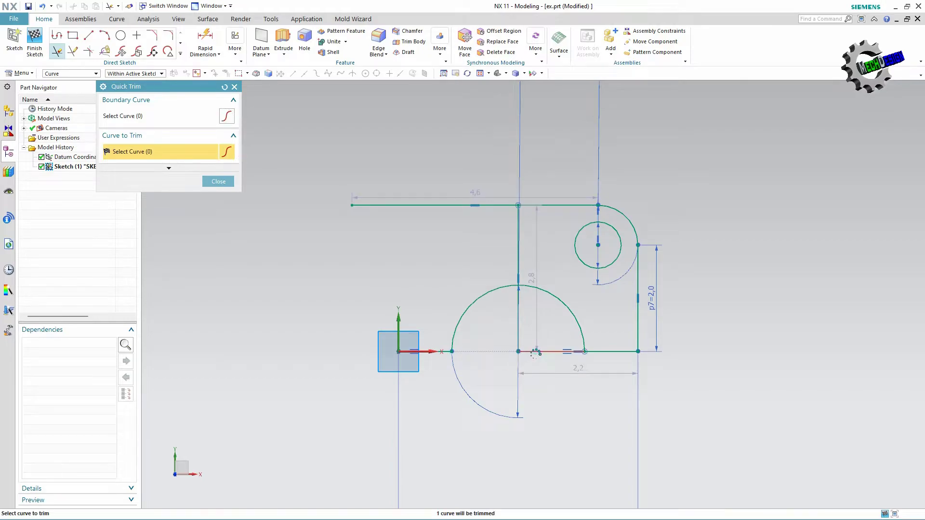
pyautogui.click(536, 352)
pyautogui.click(517, 333)
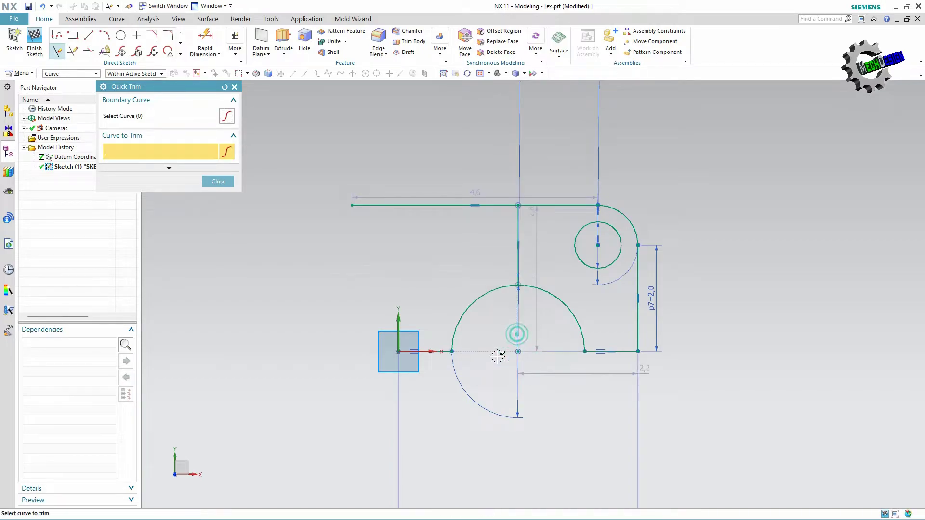
pyautogui.click(464, 319)
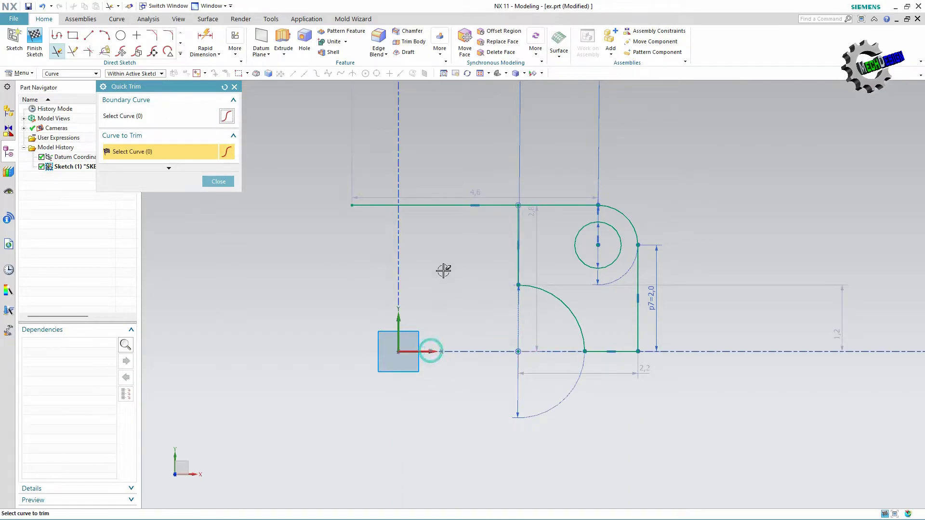
pyautogui.click(449, 204)
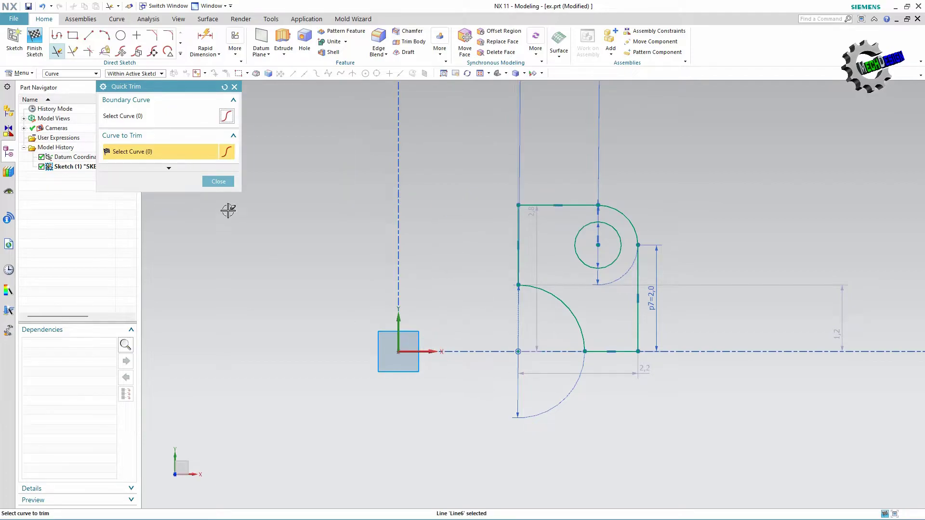
pyautogui.click(220, 182)
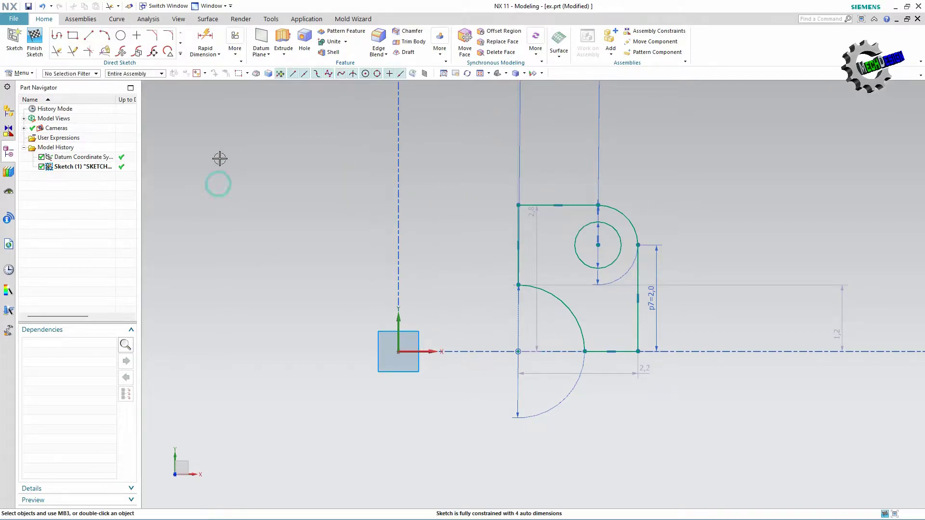
# Mirror the top and bottom lines, arcs, right line and hole circle across the left vertical line
pyautogui.click(180, 53)
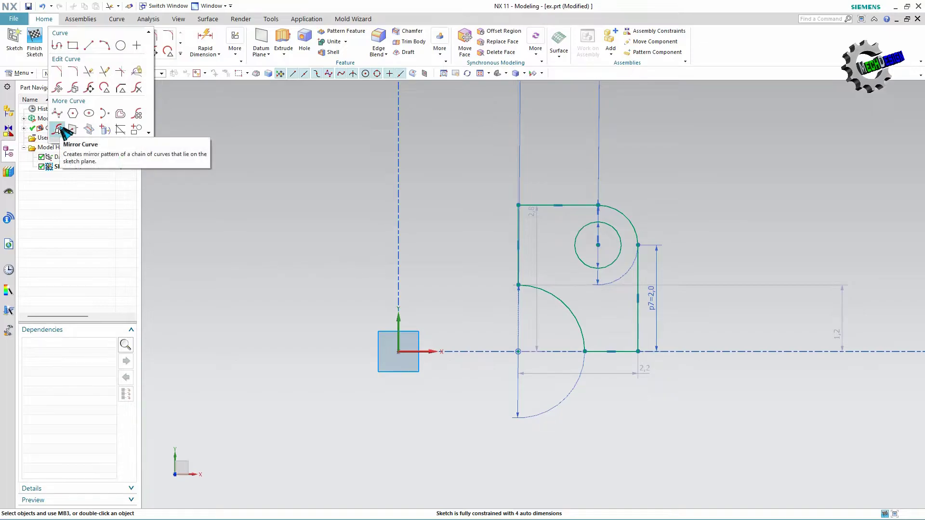
pyautogui.click(57, 130)
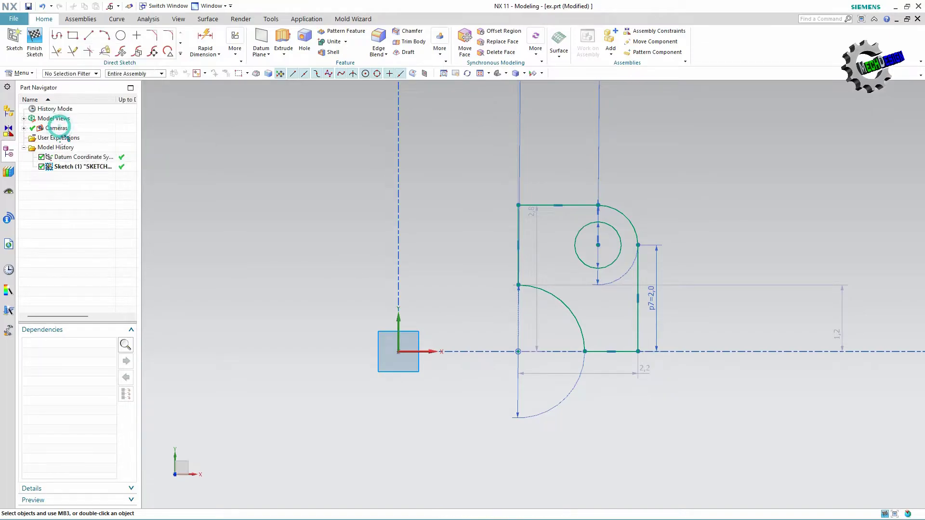
pyautogui.click(547, 206)
pyautogui.click(549, 294)
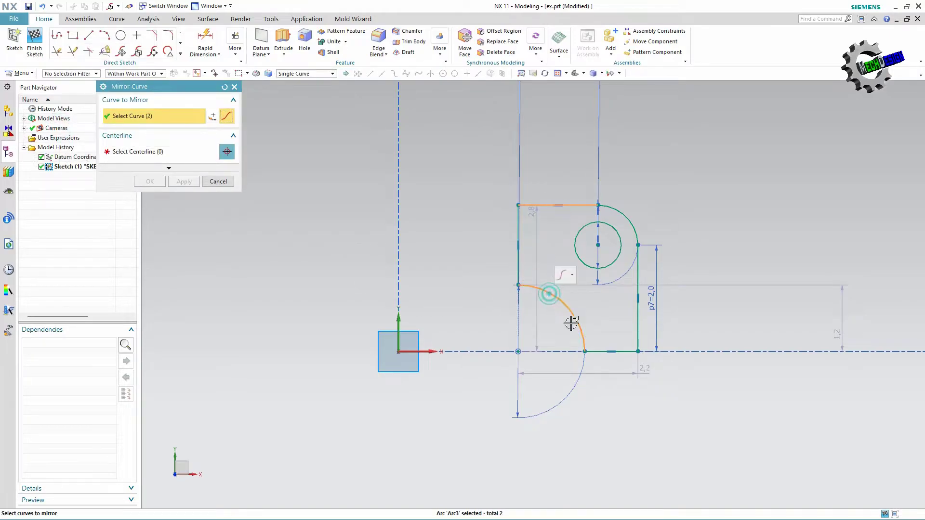
pyautogui.click(608, 352)
pyautogui.click(637, 280)
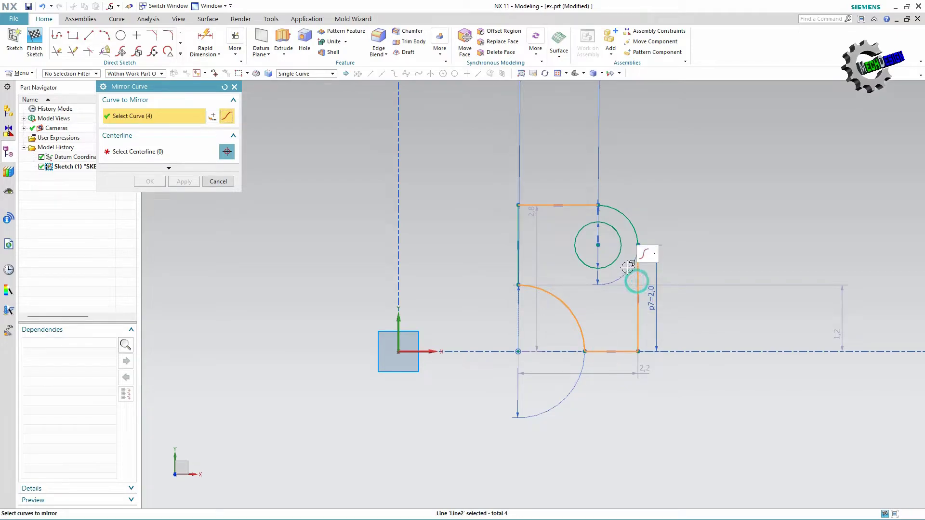
pyautogui.click(627, 217)
pyautogui.click(620, 246)
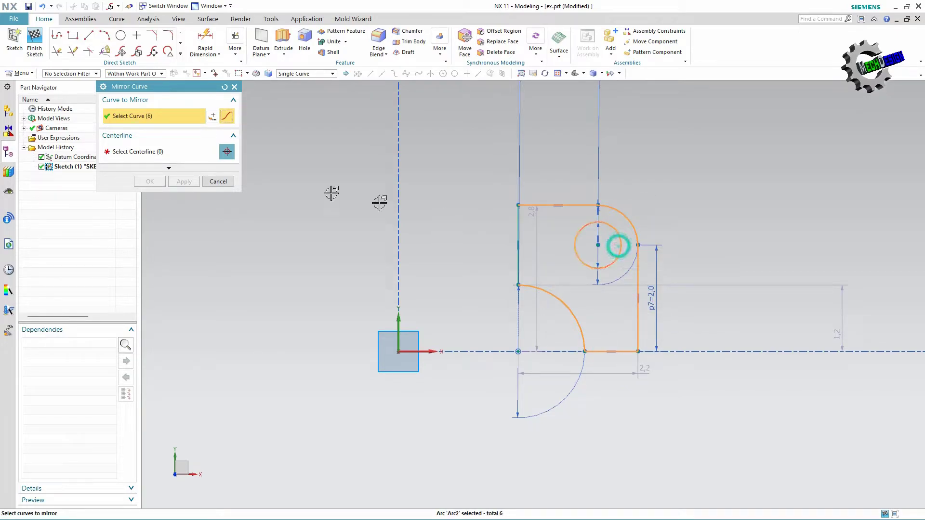
pyautogui.click(146, 152)
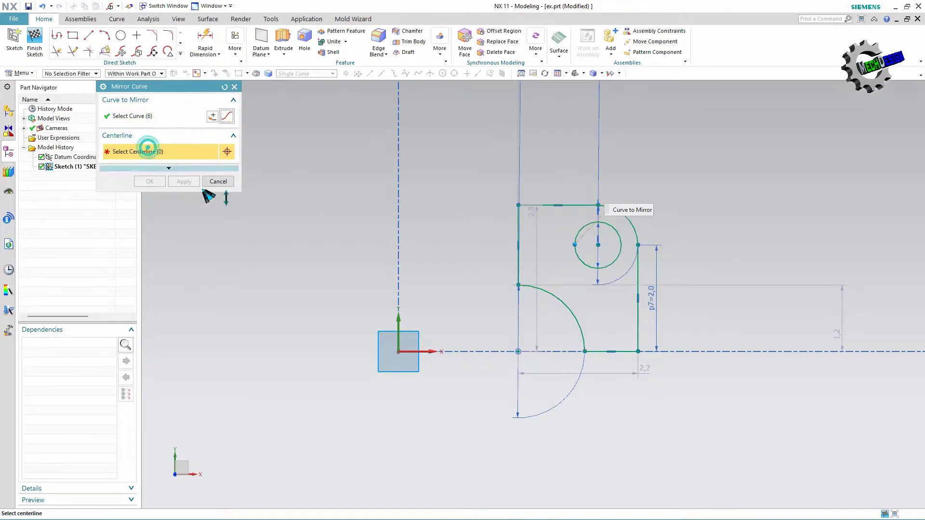
pyautogui.click(517, 232)
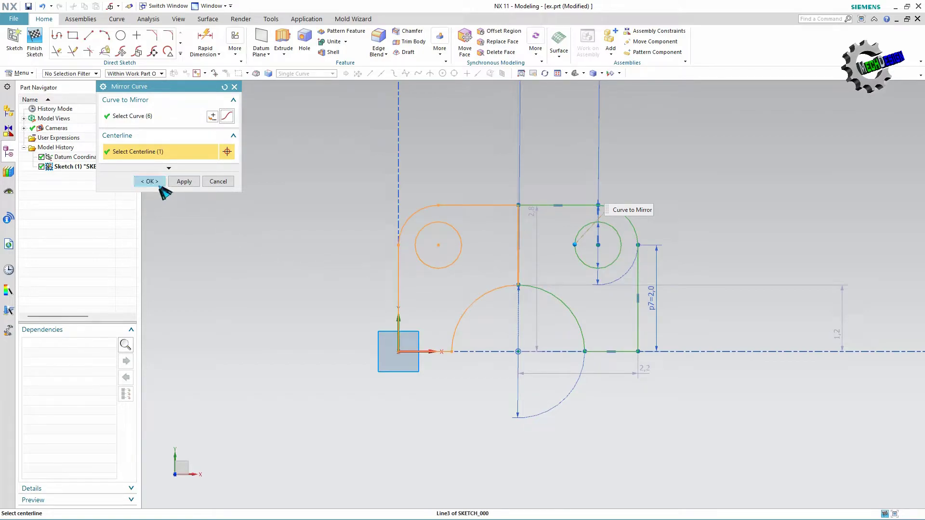
pyautogui.click(149, 181)
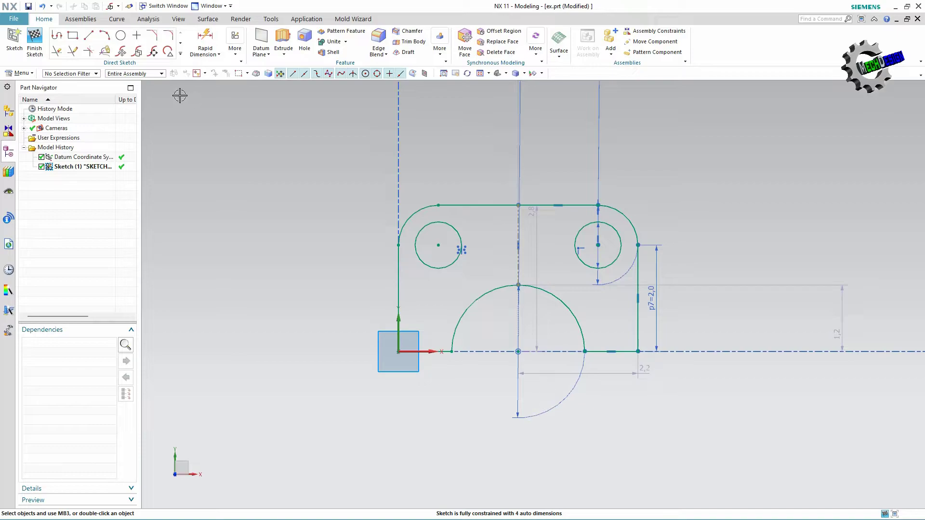
# Extrude the plate sketch 0.4375 thick into a solid plate with two holes and an arch
pyautogui.click(35, 41)
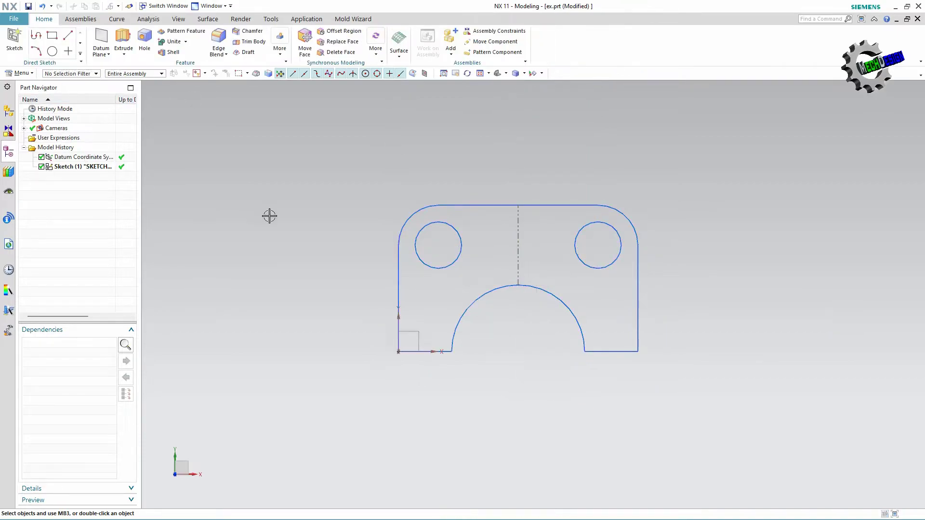
pyautogui.click(123, 41)
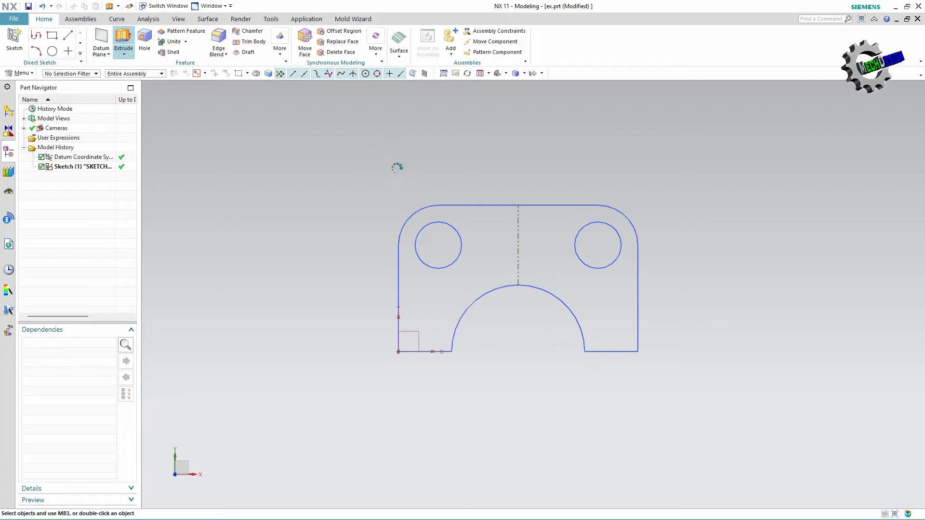
pyautogui.click(457, 202)
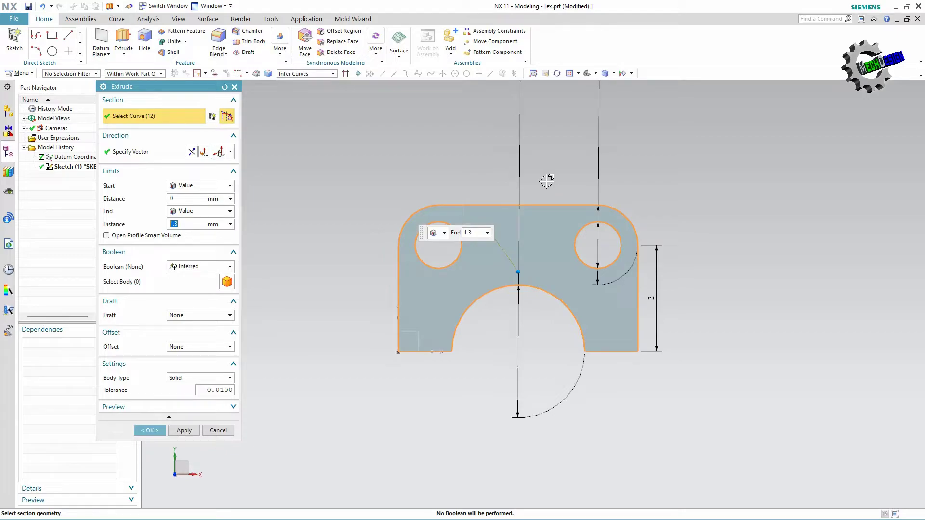
pyautogui.moveTo(532, 168); pyautogui.dragTo(869, 269, button='middle')
pyautogui.write('0.4375')
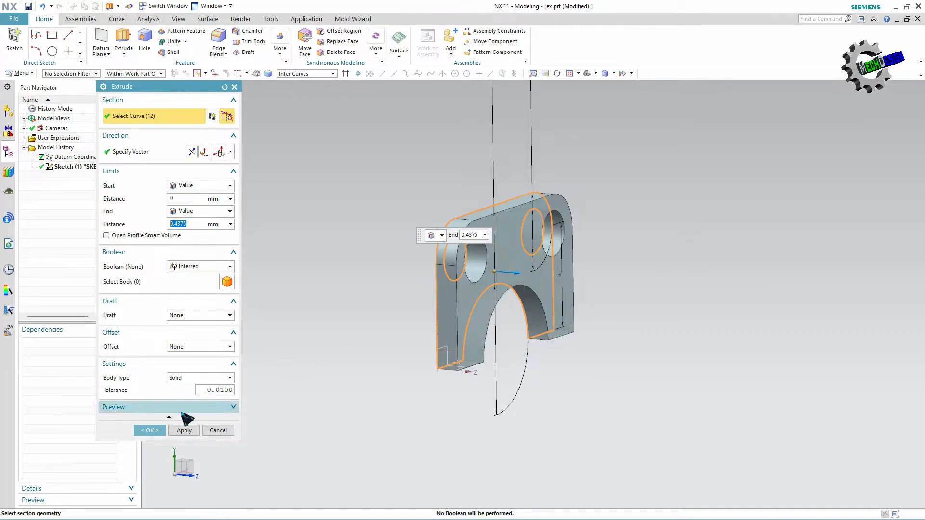
pyautogui.click(148, 431)
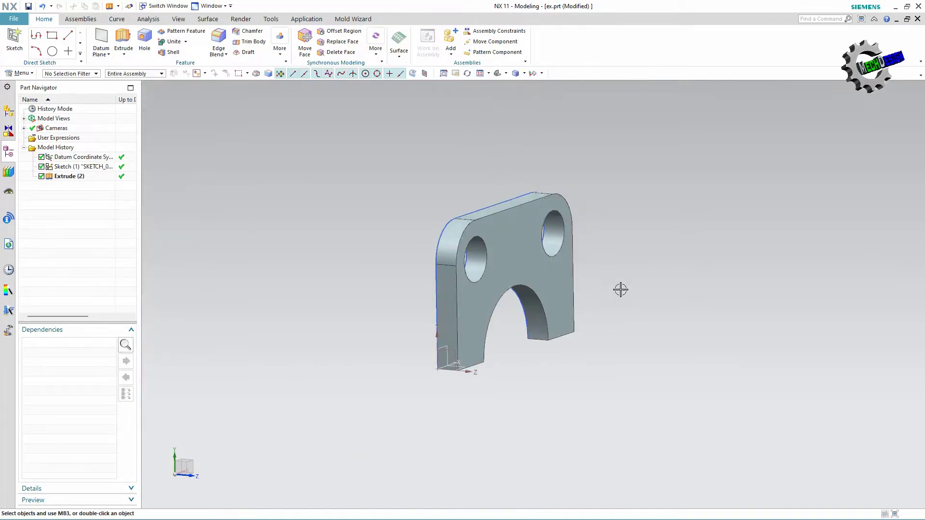
pyautogui.moveTo(599, 281)
pyautogui.mouseDown(button='middle')
pyautogui.moveTo(712, 262)
pyautogui.moveTo(701, 236)
pyautogui.mouseUp(button='middle')
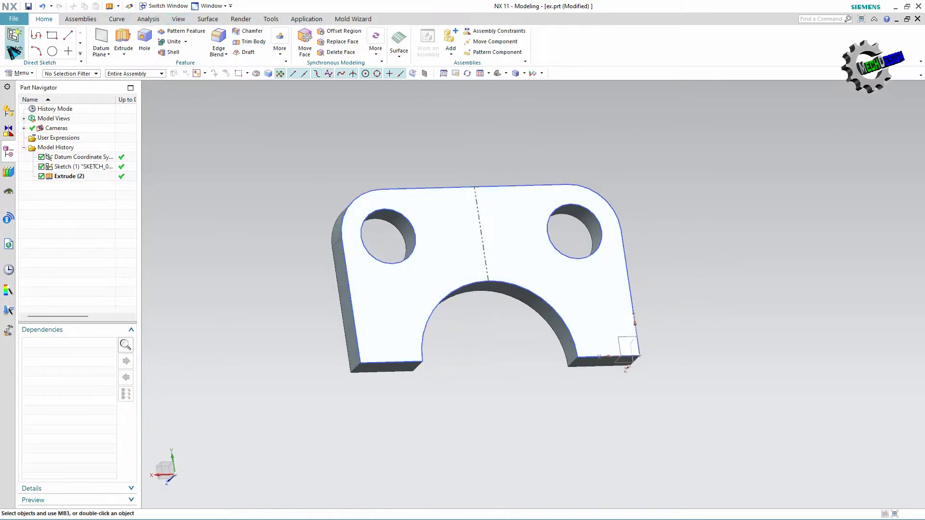
# Create Sketch (3) on the plate's flat face and zoom in on the profile
pyautogui.click(21, 57)
pyautogui.click(532, 254)
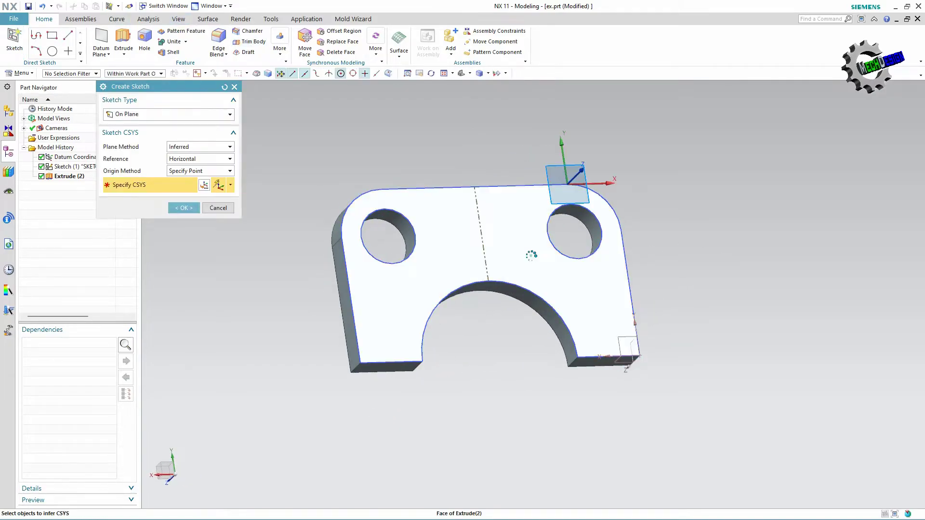
pyautogui.click(196, 208)
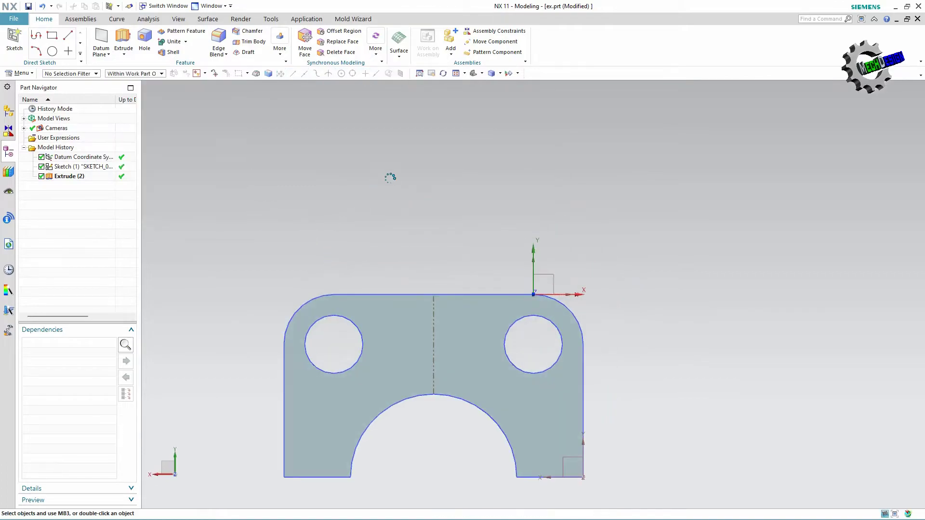
pyautogui.scroll(2, 391, 363)
pyautogui.scroll(2, 391, 363)
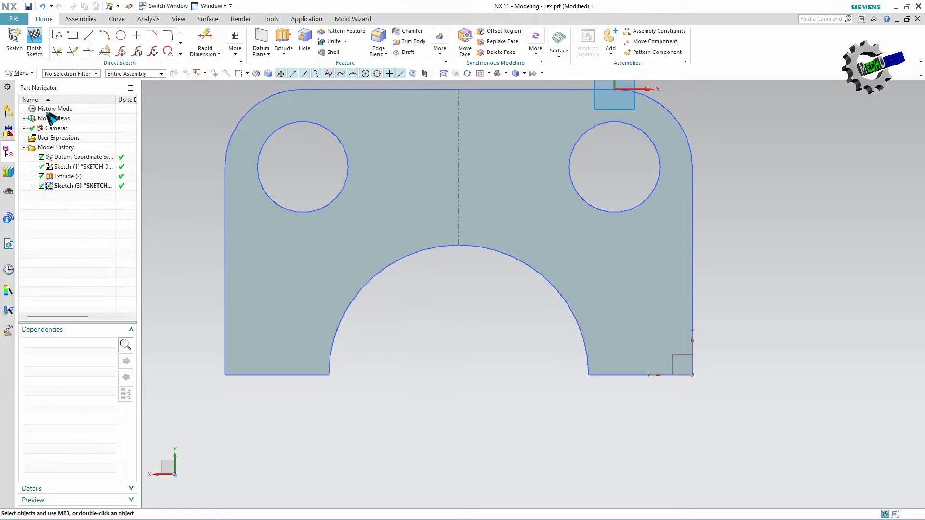
# Draw a base line across the arch ends and a 3.375-diameter circle centred on its midpoint
pyautogui.click(89, 35)
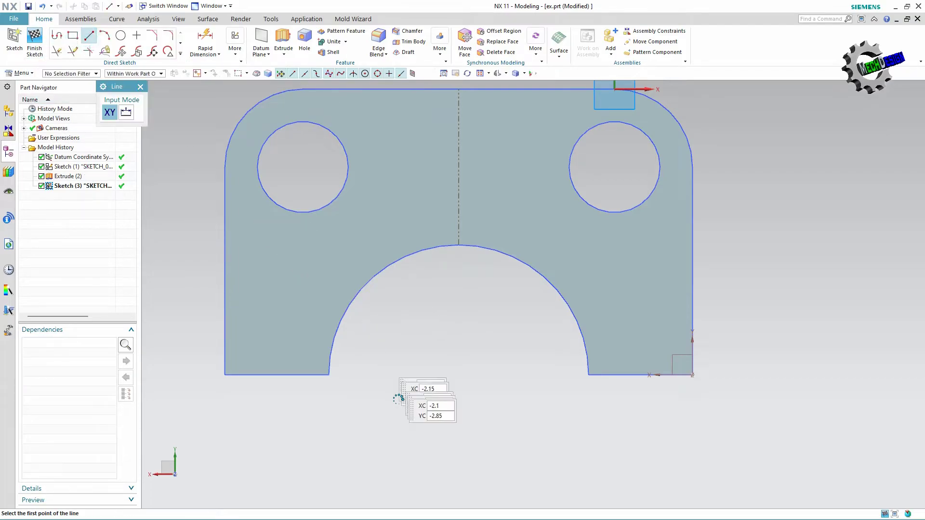
pyautogui.click(330, 375)
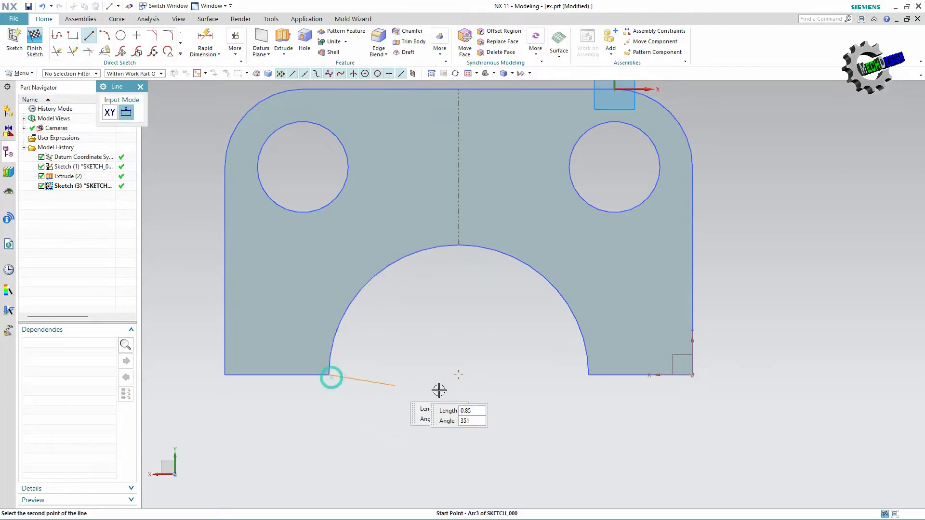
pyautogui.click(588, 375)
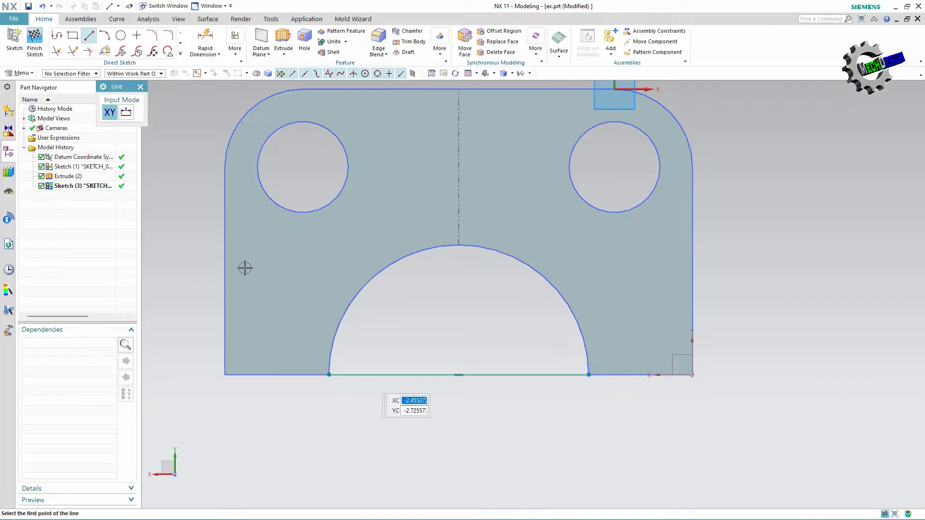
pyautogui.click(119, 37)
pyautogui.click(459, 375)
pyautogui.write('1.6875*2')
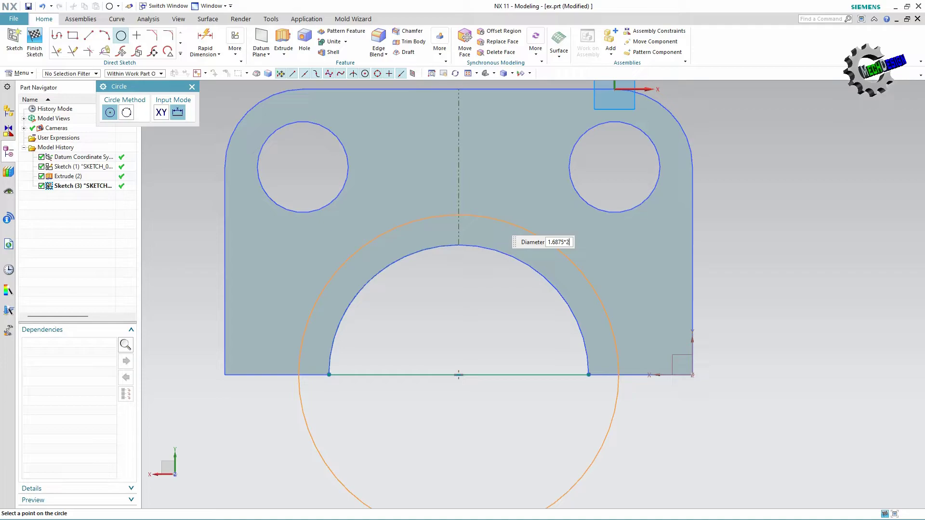
pyautogui.press('Return')
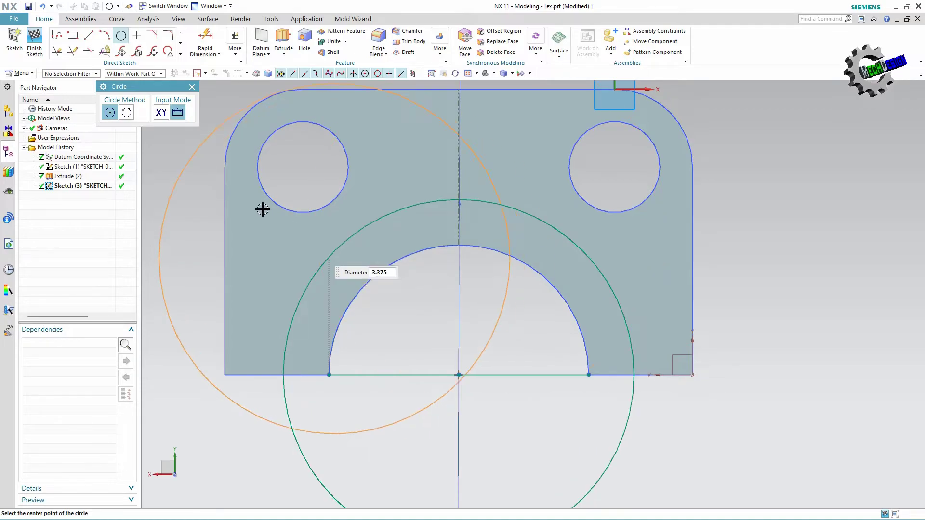
pyautogui.click(192, 87)
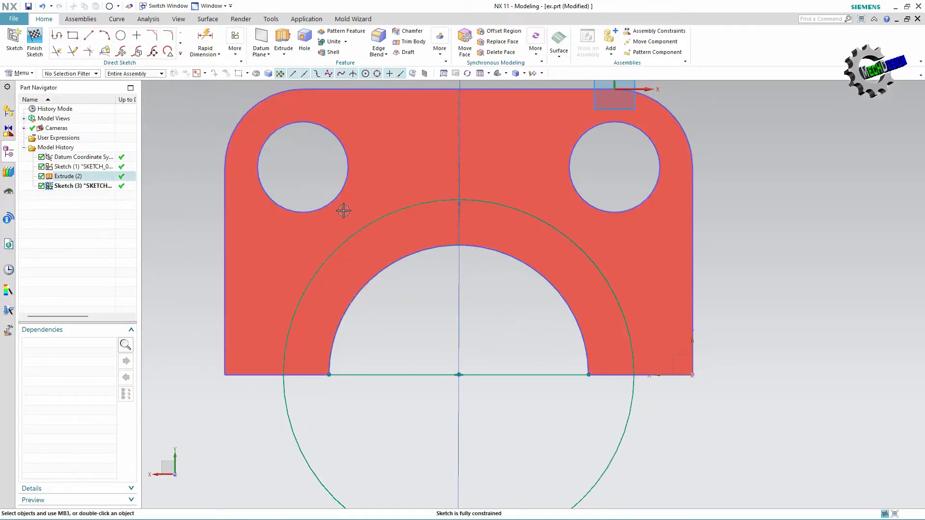
# Extend the base line at both ends to meet the circle
pyautogui.scroll(-2, 344, 211)
pyautogui.click(77, 51)
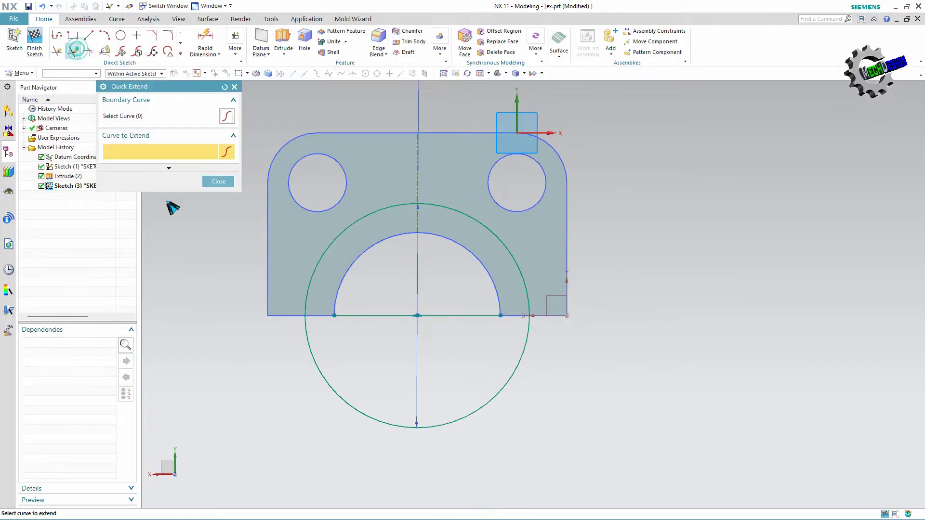
pyautogui.click(389, 315)
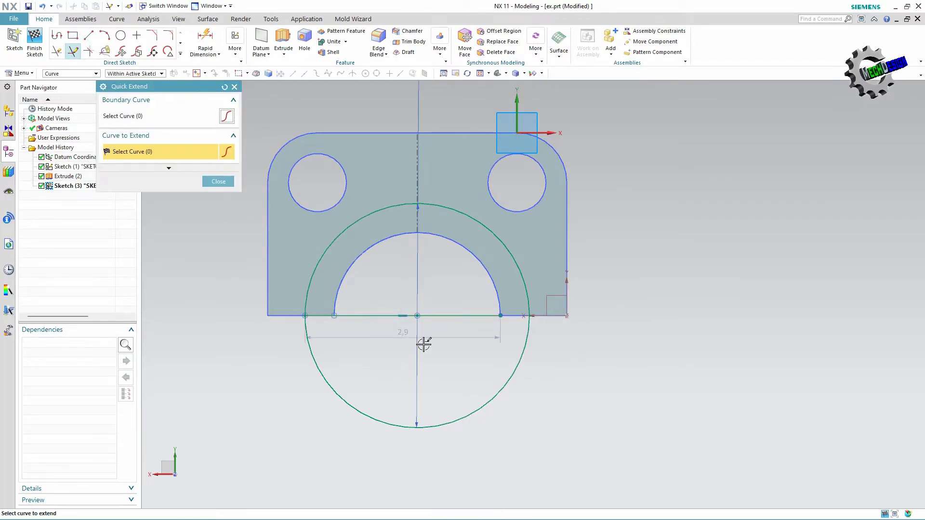
pyautogui.click(465, 317)
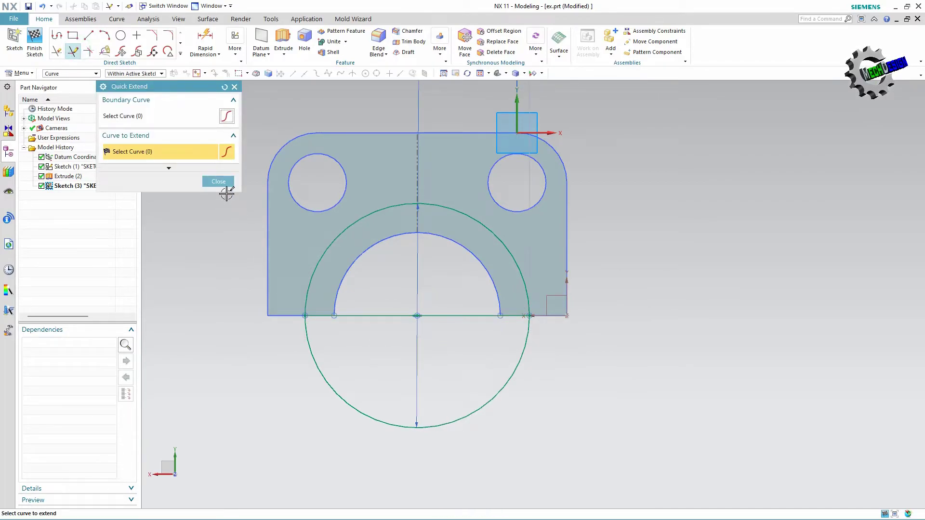
pyautogui.click(226, 185)
pyautogui.scroll(2, 372, 314)
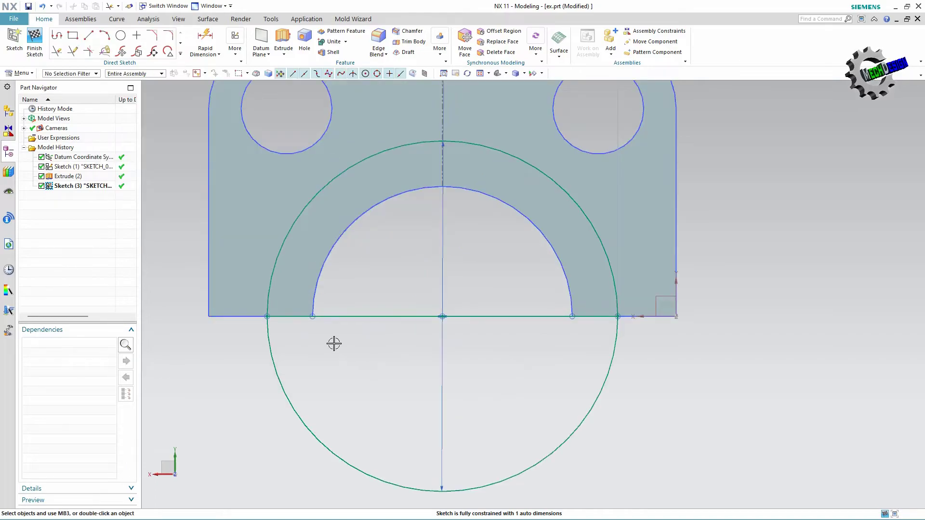
# Draw a second circle on the arch's centre, sized to match the arch
pyautogui.click(122, 36)
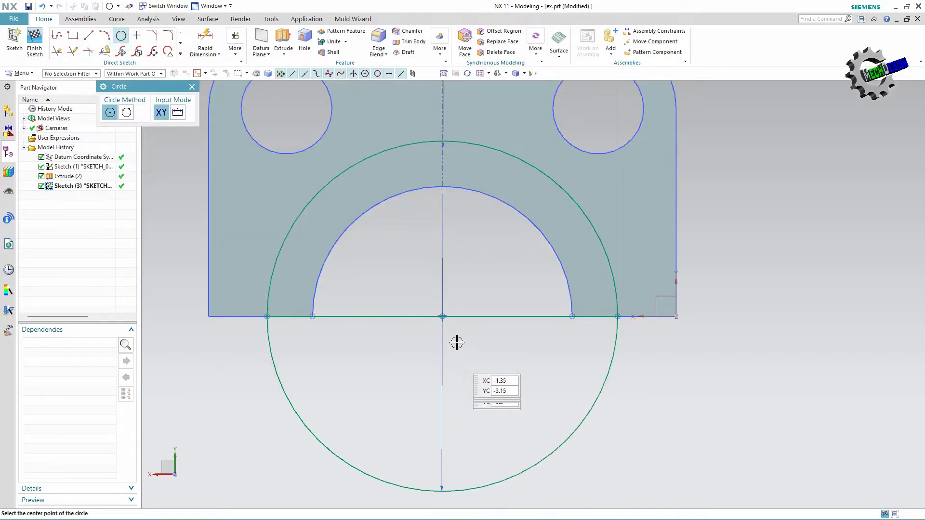
pyautogui.click(443, 316)
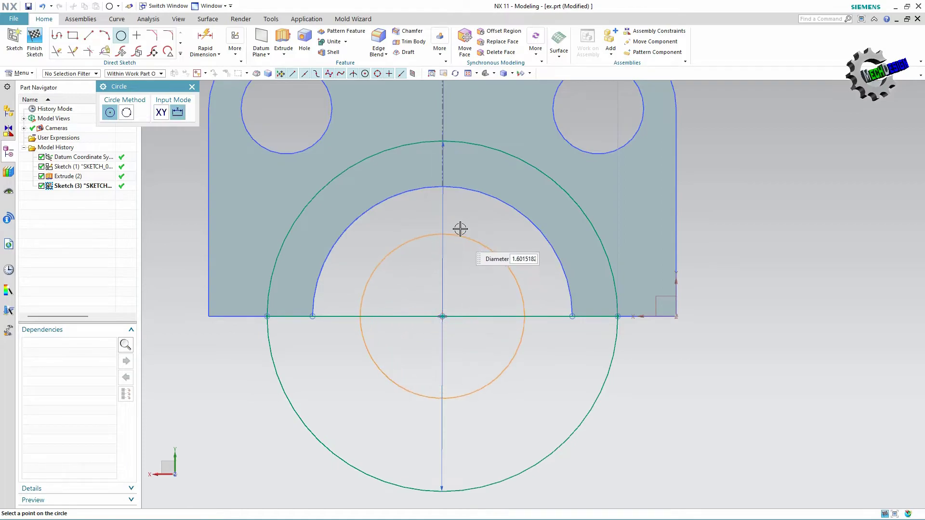
pyautogui.click(451, 194)
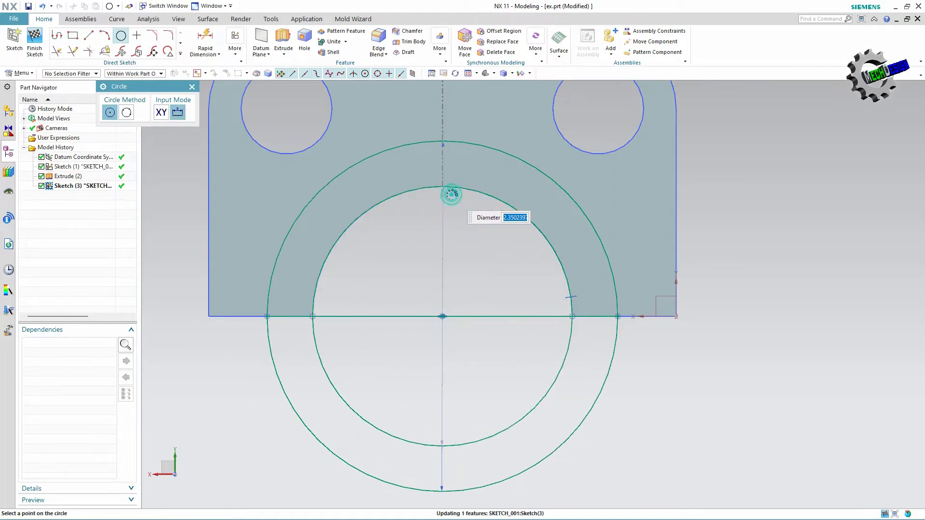
pyautogui.click(192, 87)
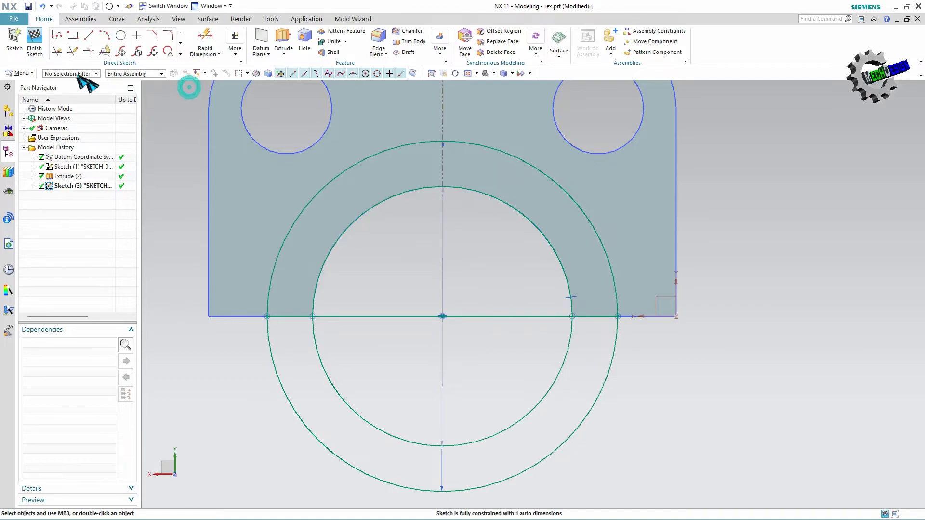
# Trim away both circles' lower halves and the base segment inside the inner circle
pyautogui.click(56, 51)
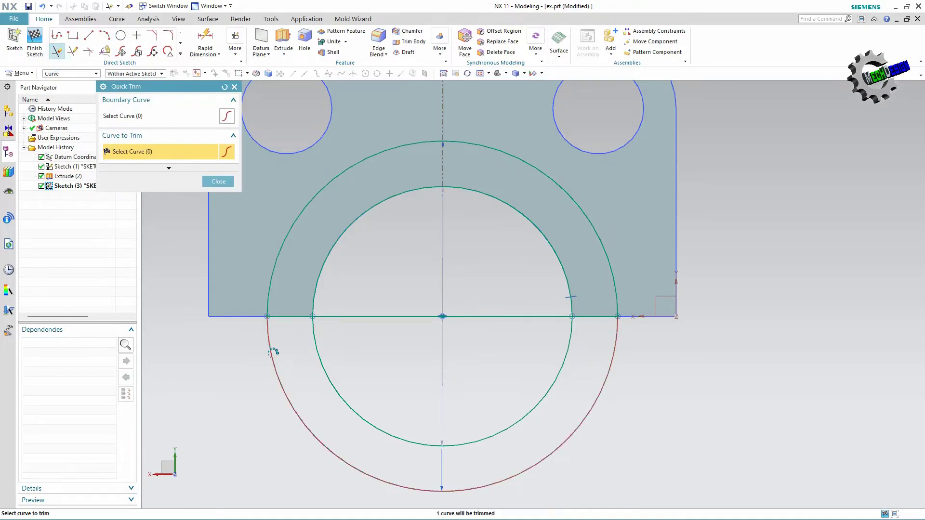
pyautogui.click(274, 353)
pyautogui.click(323, 379)
pyautogui.click(377, 317)
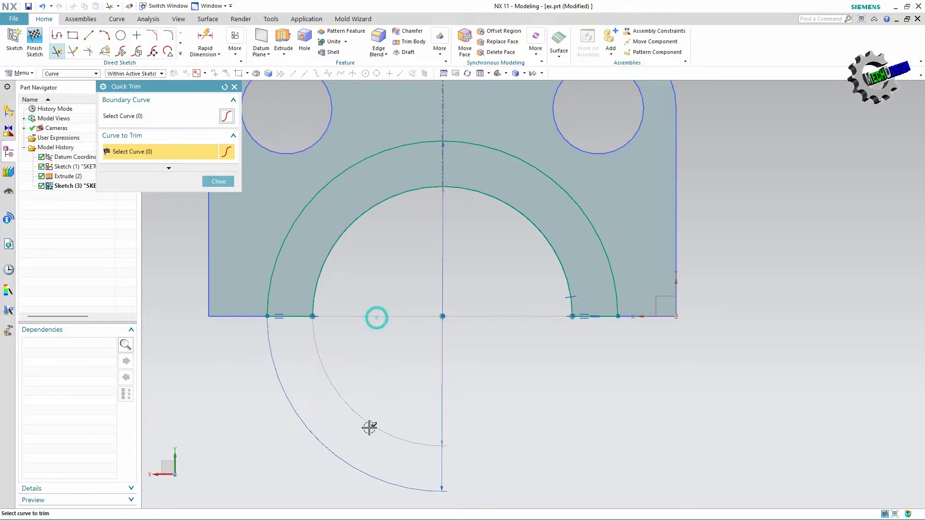
pyautogui.click(211, 184)
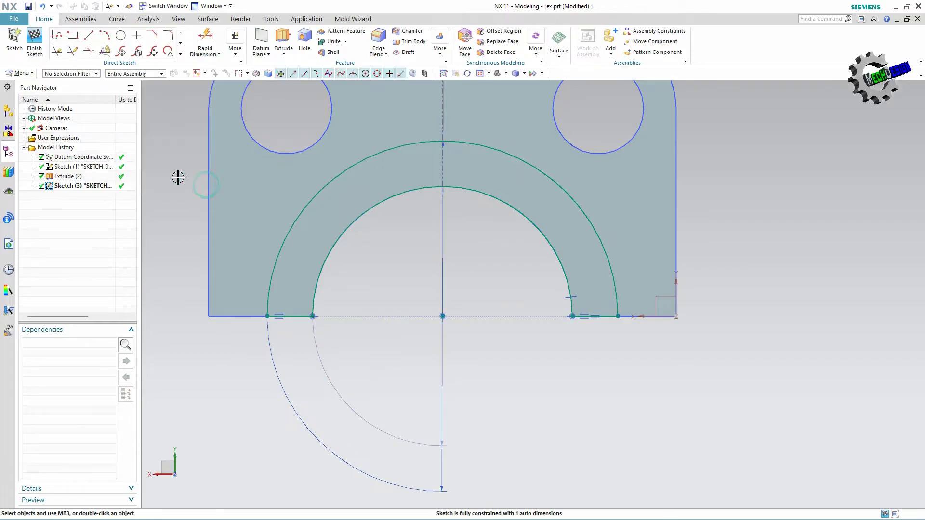
# Extrude Sketch (3) 1.4375 outward from the plate as a semicircular half-tube
pyautogui.click(38, 44)
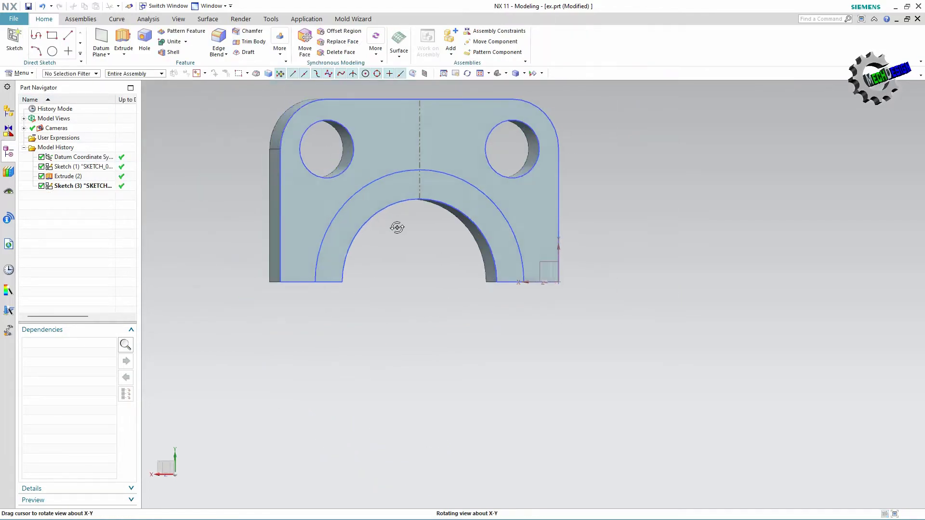
pyautogui.click(124, 37)
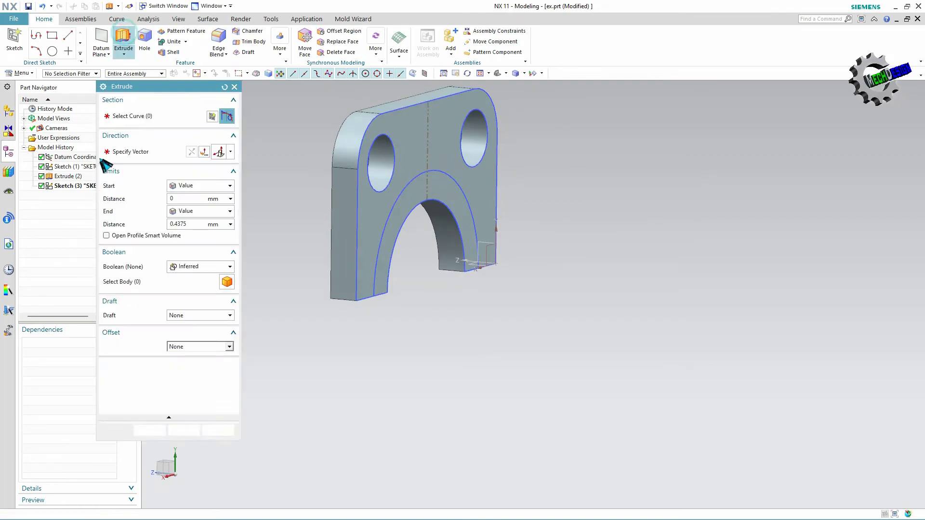
pyautogui.click(75, 184)
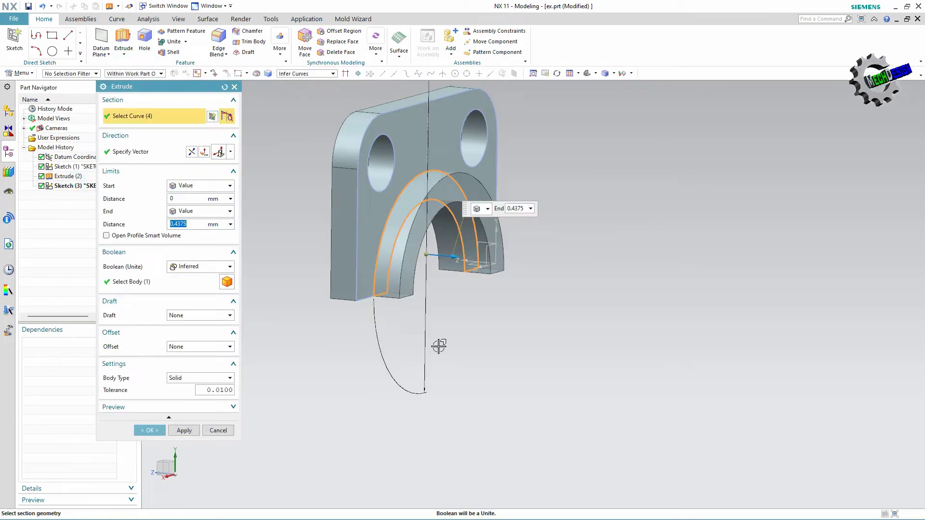
pyautogui.moveTo(470, 264); pyautogui.dragTo(498, 258)
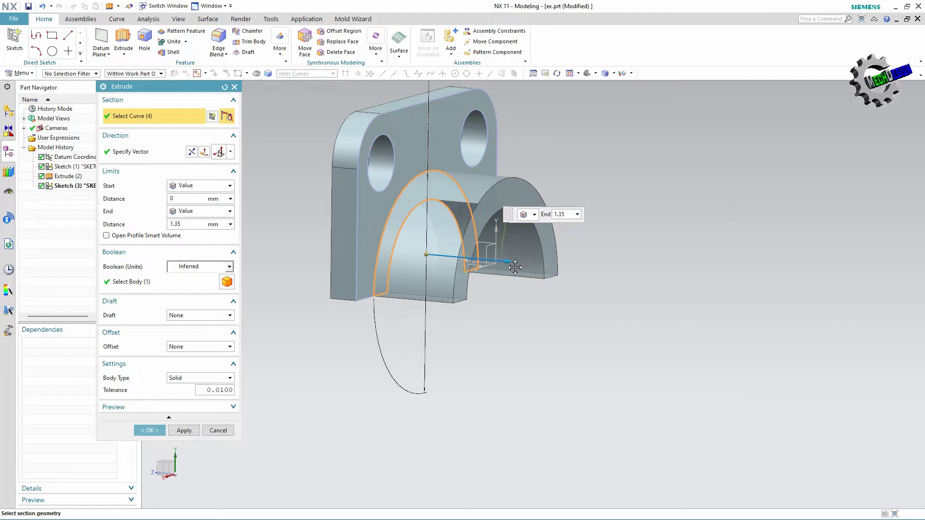
pyautogui.write('1')
pyautogui.press('Return')
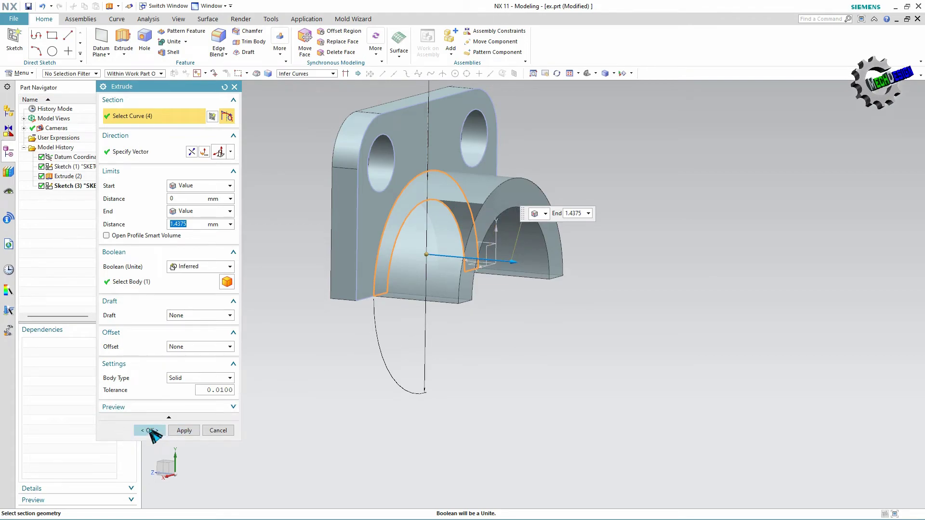
pyautogui.click(153, 430)
pyautogui.moveTo(652, 256); pyautogui.dragTo(626, 233, button='middle')
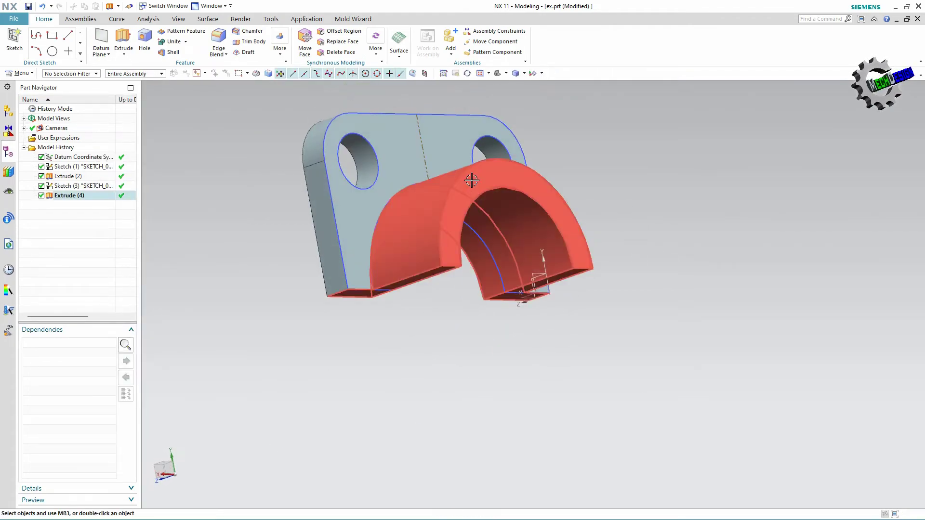
# Edit Extrude (4) so its Boolean is Unite, merging the half-tube with the plate
pyautogui.doubleClick(470, 193)
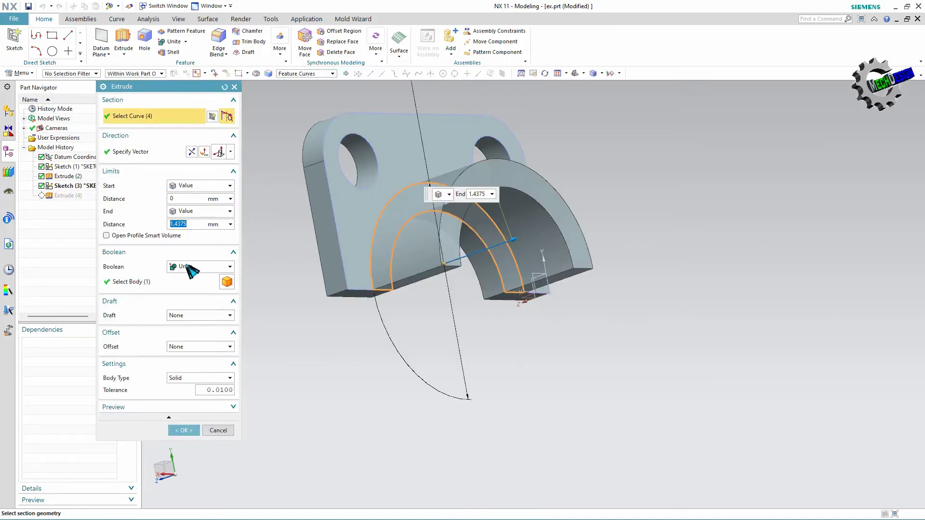
pyautogui.click(193, 267)
pyautogui.click(190, 289)
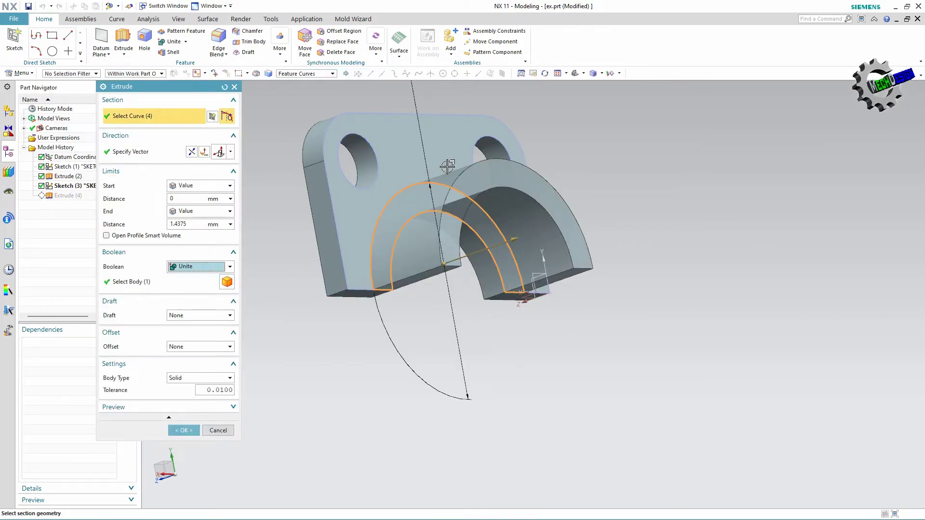
pyautogui.click(230, 430)
pyautogui.moveTo(471, 285); pyautogui.dragTo(467, 376, button='middle')
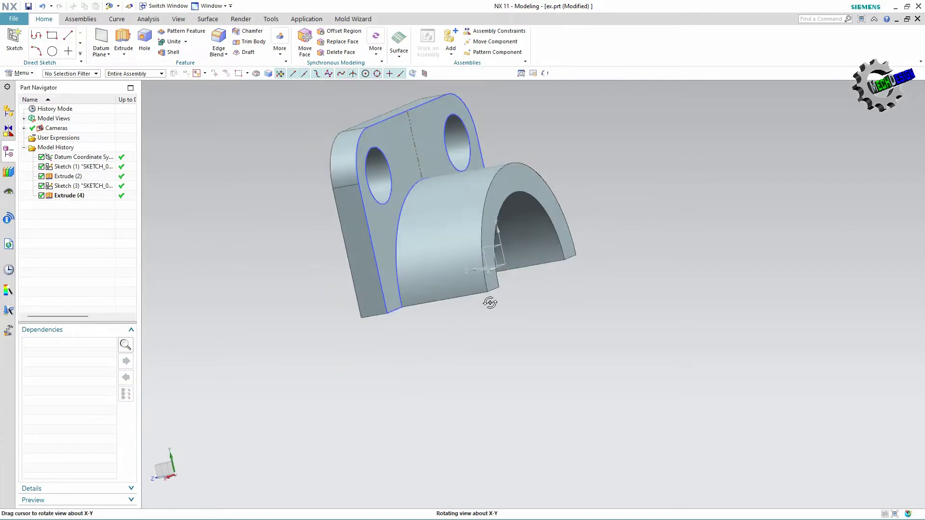
pyautogui.scroll(-3, 468, 376)
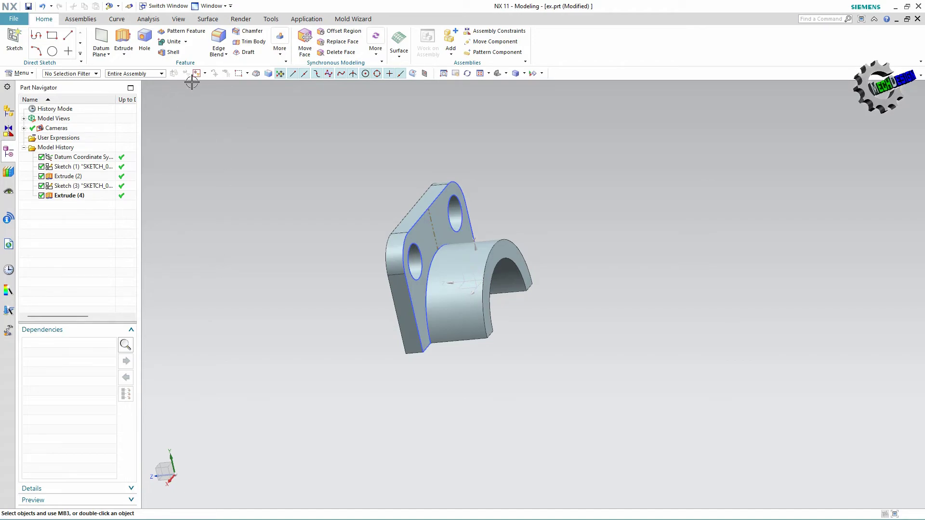
# Mirror Extrude (2) and Extrude (4) across the tube's end face
pyautogui.click(280, 48)
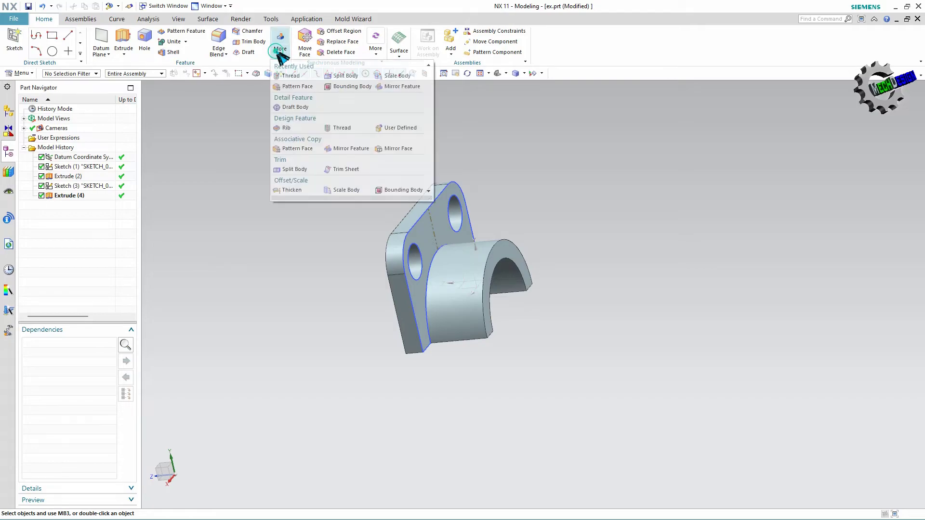
pyautogui.click(395, 86)
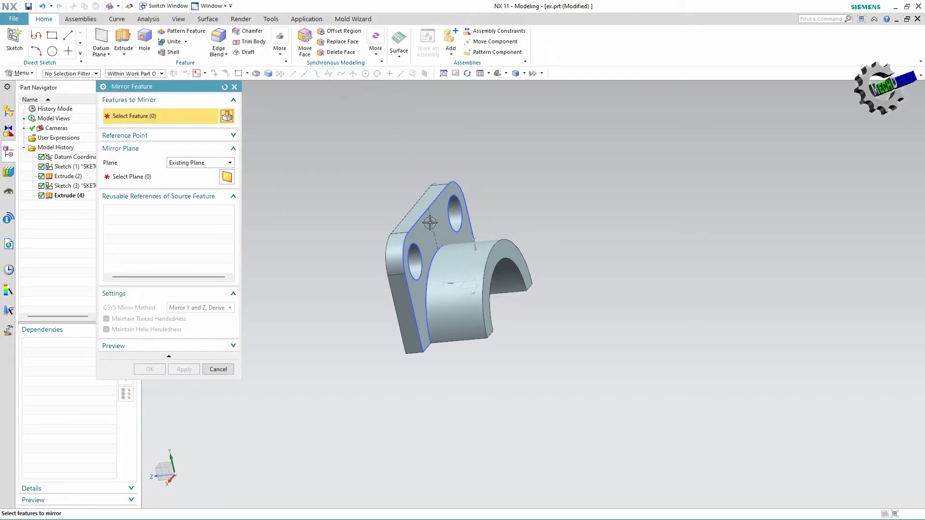
pyautogui.click(430, 281)
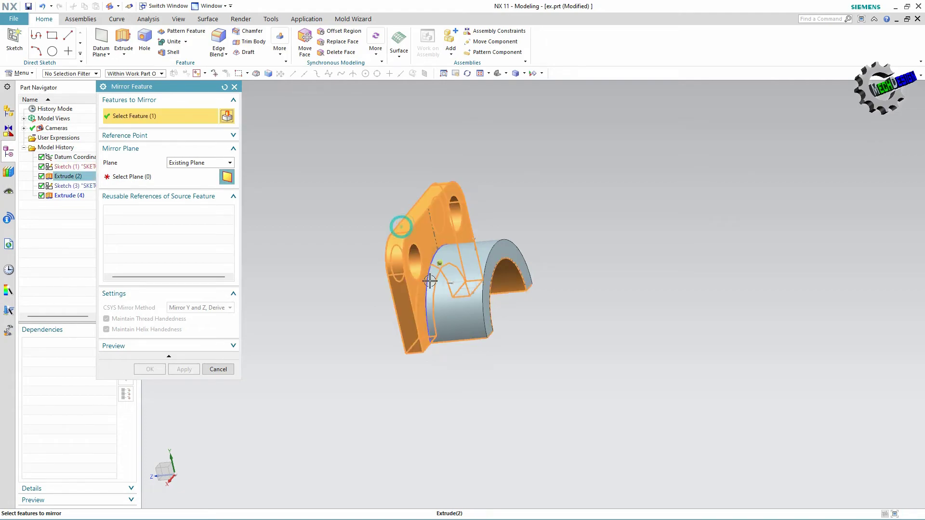
pyautogui.click(488, 254)
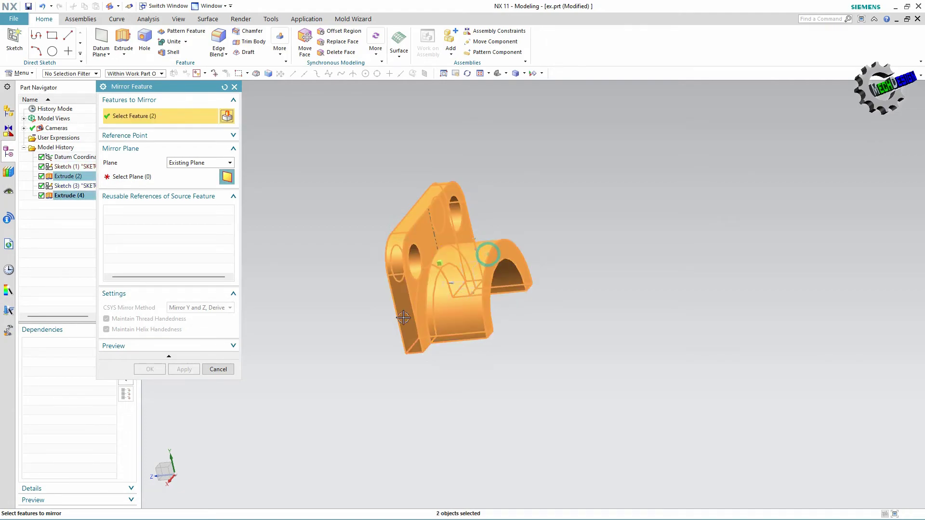
pyautogui.click(145, 176)
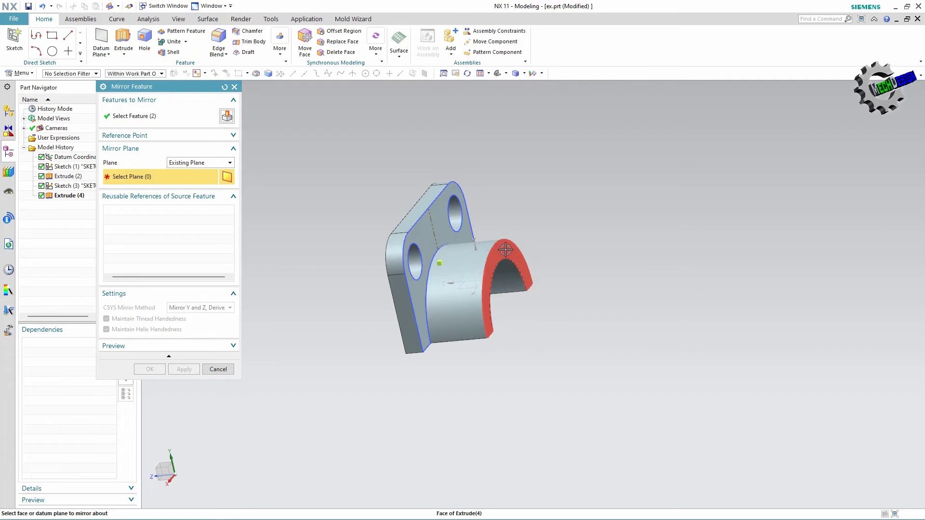
pyautogui.click(500, 273)
pyautogui.click(150, 369)
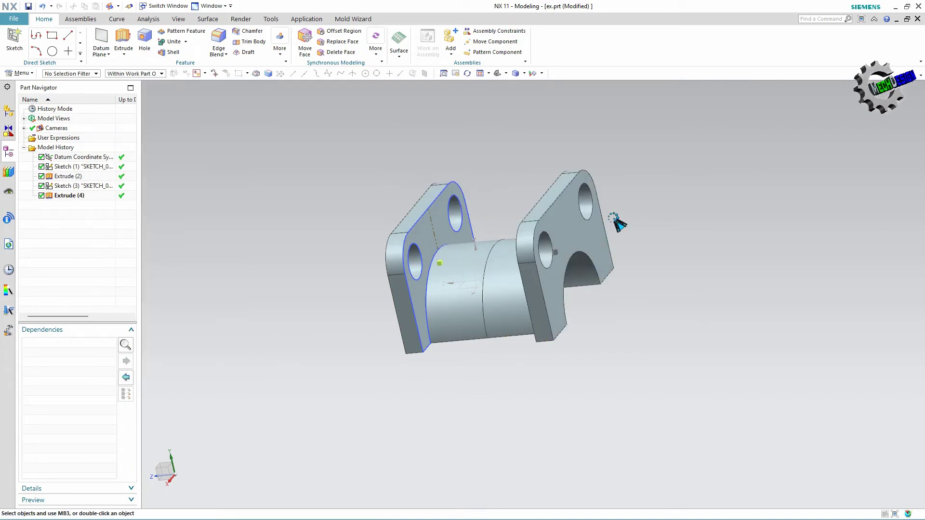
pyautogui.moveTo(614, 217); pyautogui.dragTo(629, 199, button='middle')
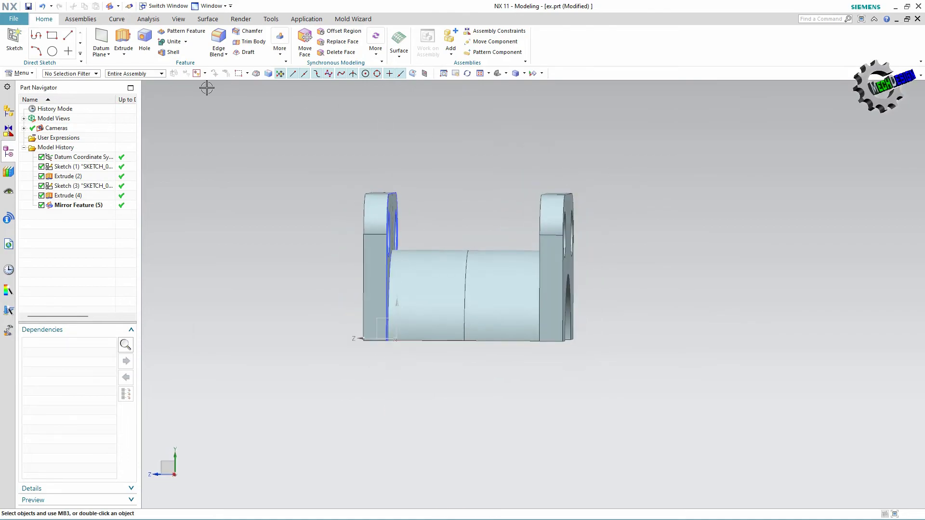
# Unite the left body as target with the right body as tool
pyautogui.click(172, 42)
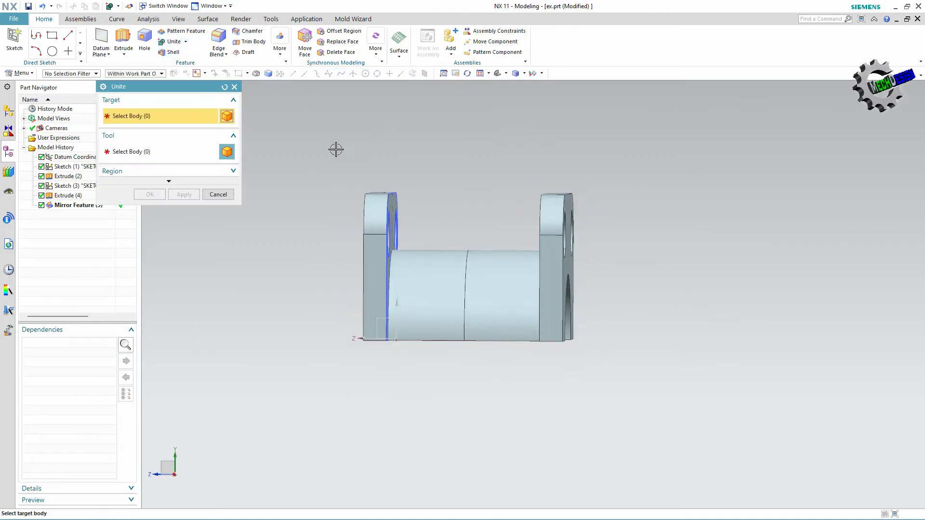
pyautogui.click(434, 267)
pyautogui.click(491, 273)
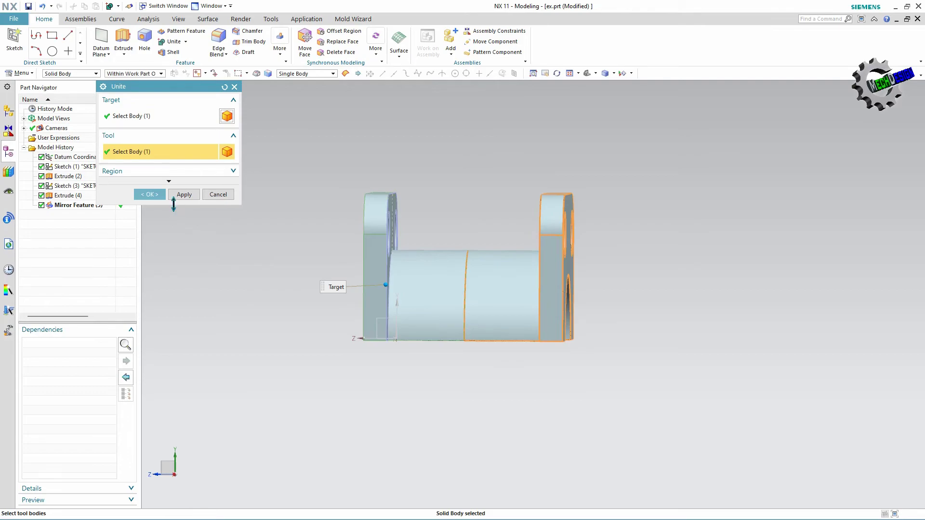
pyautogui.click(150, 194)
pyautogui.moveTo(421, 269); pyautogui.dragTo(419, 253, button='middle')
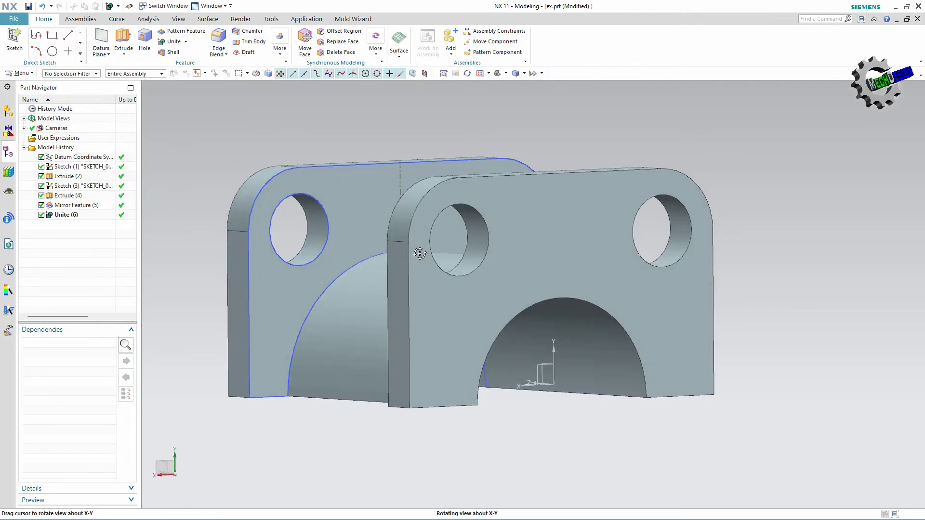
pyautogui.scroll(-4, 421, 242)
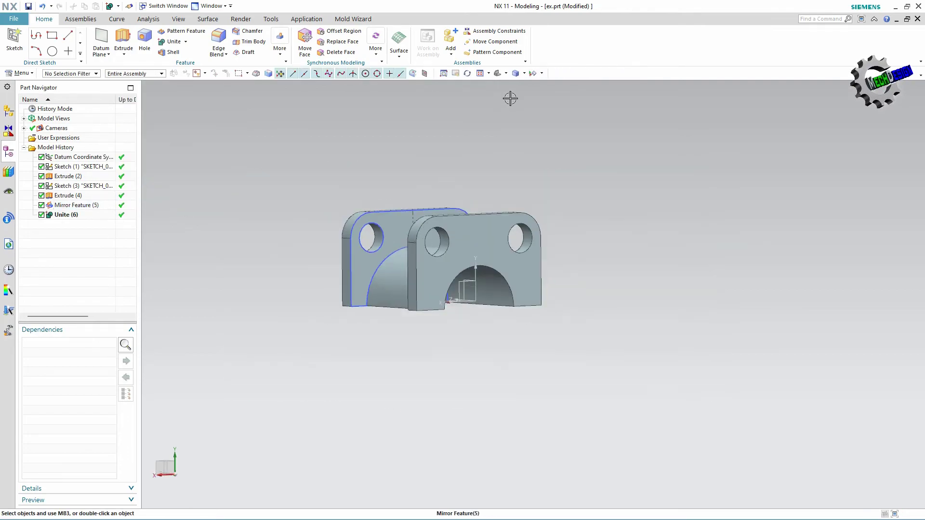
# Hide the datum coordinate systems and all sketches via Show and Hide
pyautogui.click(533, 74)
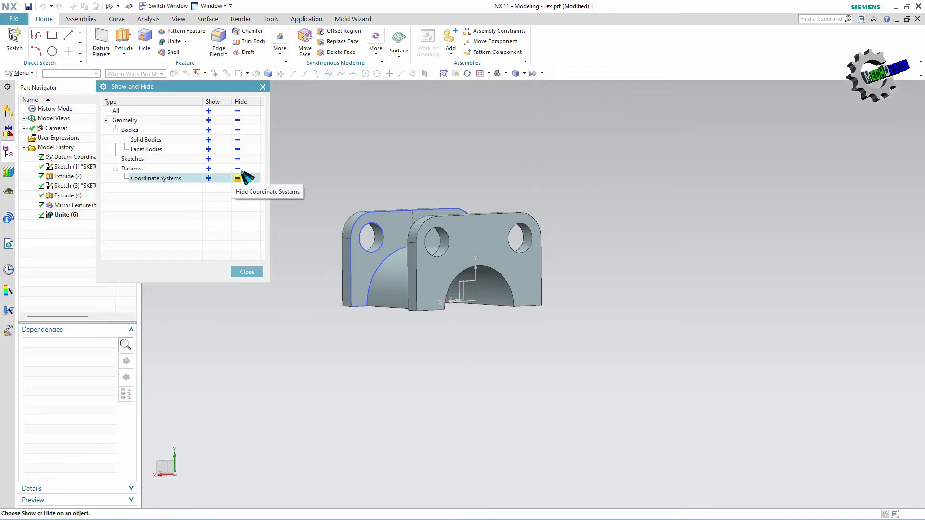
pyautogui.click(237, 168)
pyautogui.click(237, 158)
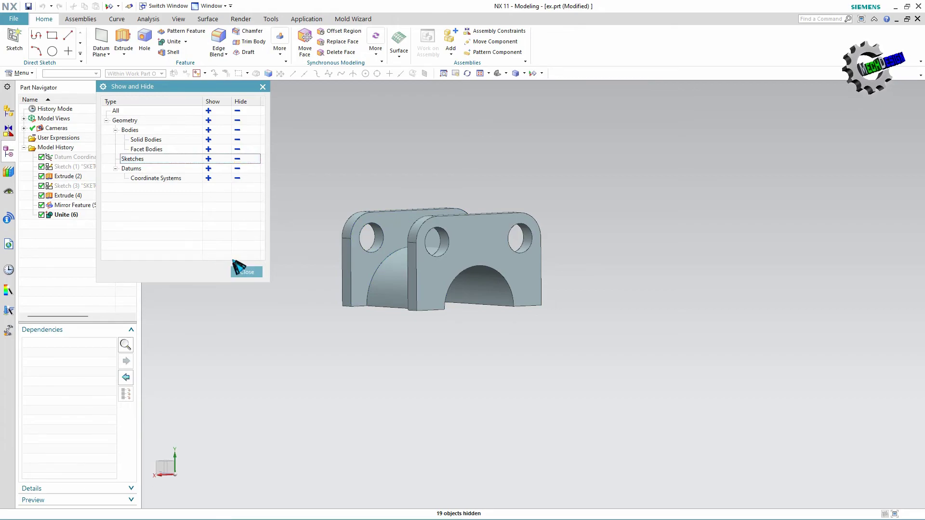
pyautogui.click(247, 273)
pyautogui.moveTo(371, 155)
pyautogui.mouseDown(button='middle')
pyautogui.moveTo(399, 265)
pyautogui.moveTo(393, 258)
pyautogui.mouseUp(button='middle')
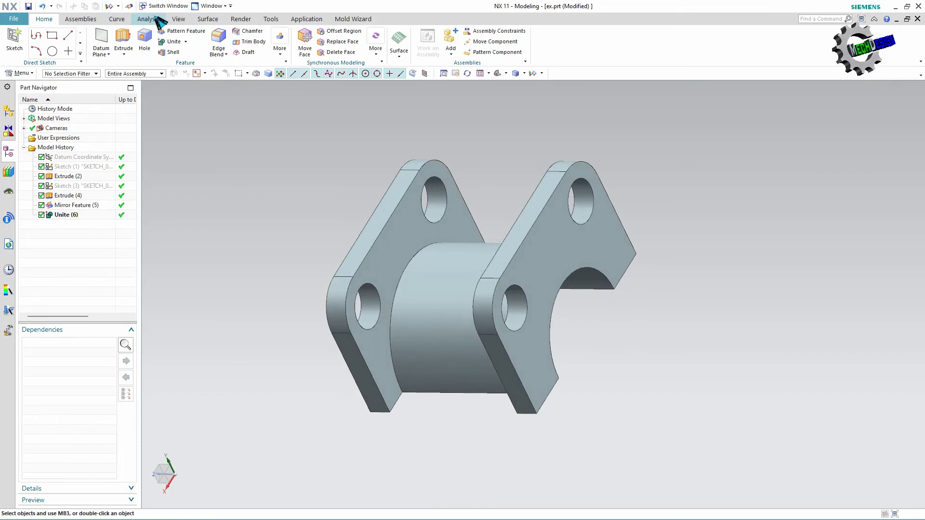
# Turn on True Shading for the bracket from the Render tab and inspect the result
pyautogui.click(241, 19)
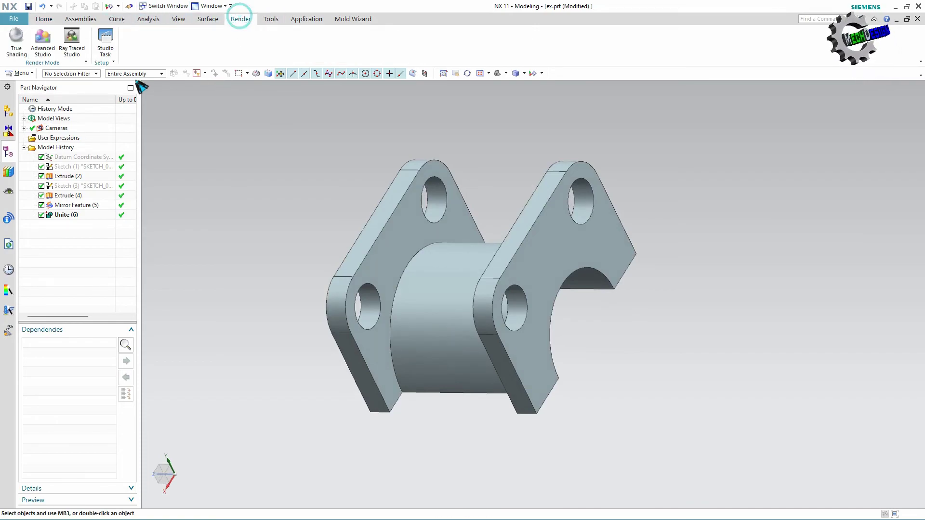
pyautogui.click(17, 44)
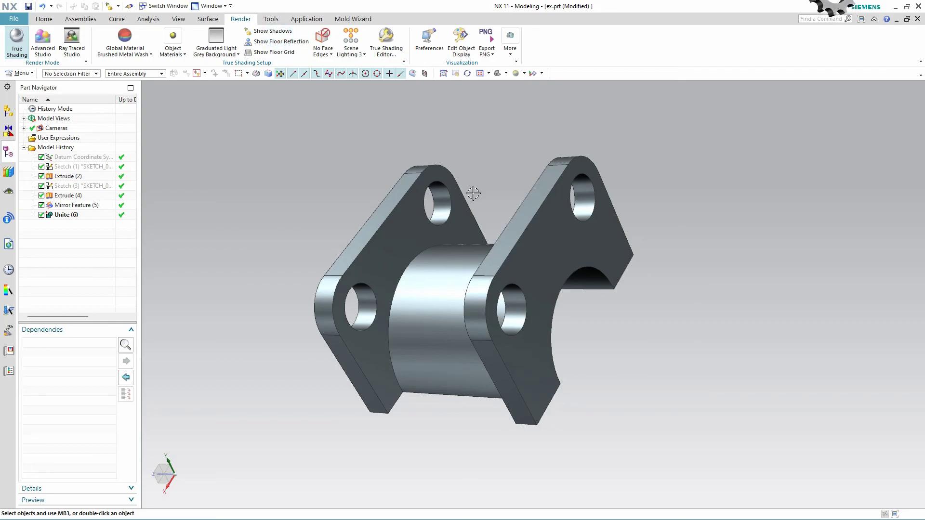
pyautogui.moveTo(473, 192)
pyautogui.mouseDown(button='middle')
pyautogui.moveTo(455, 231)
pyautogui.moveTo(413, 258)
pyautogui.moveTo(421, 223)
pyautogui.moveTo(441, 236)
pyautogui.moveTo(439, 210)
pyautogui.mouseUp(button='middle')
pyautogui.scroll(-3, 448, 198)
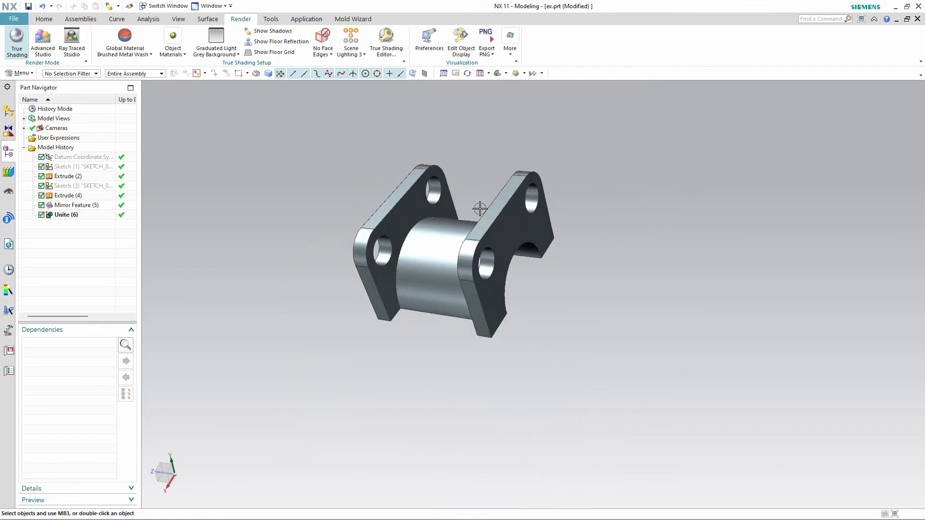
pyautogui.scroll(1, 496, 204)
pyautogui.scroll(2, 518, 201)
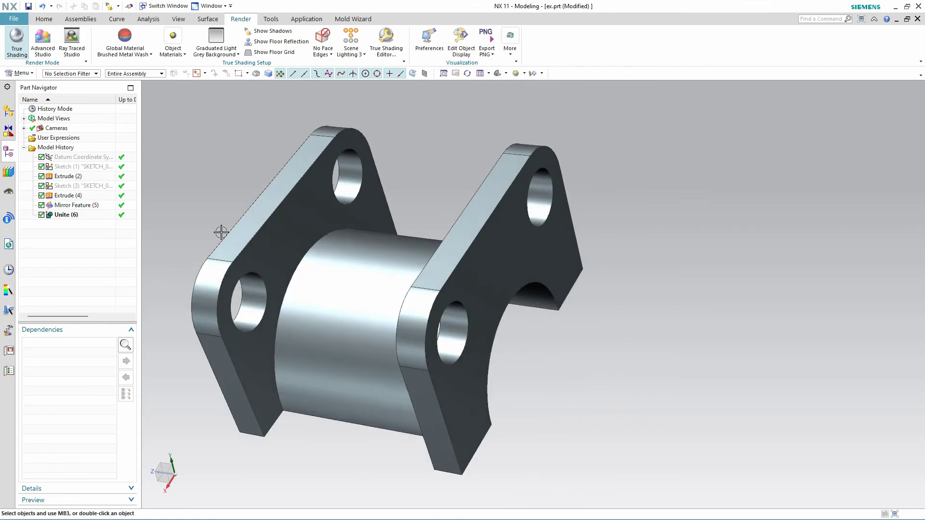